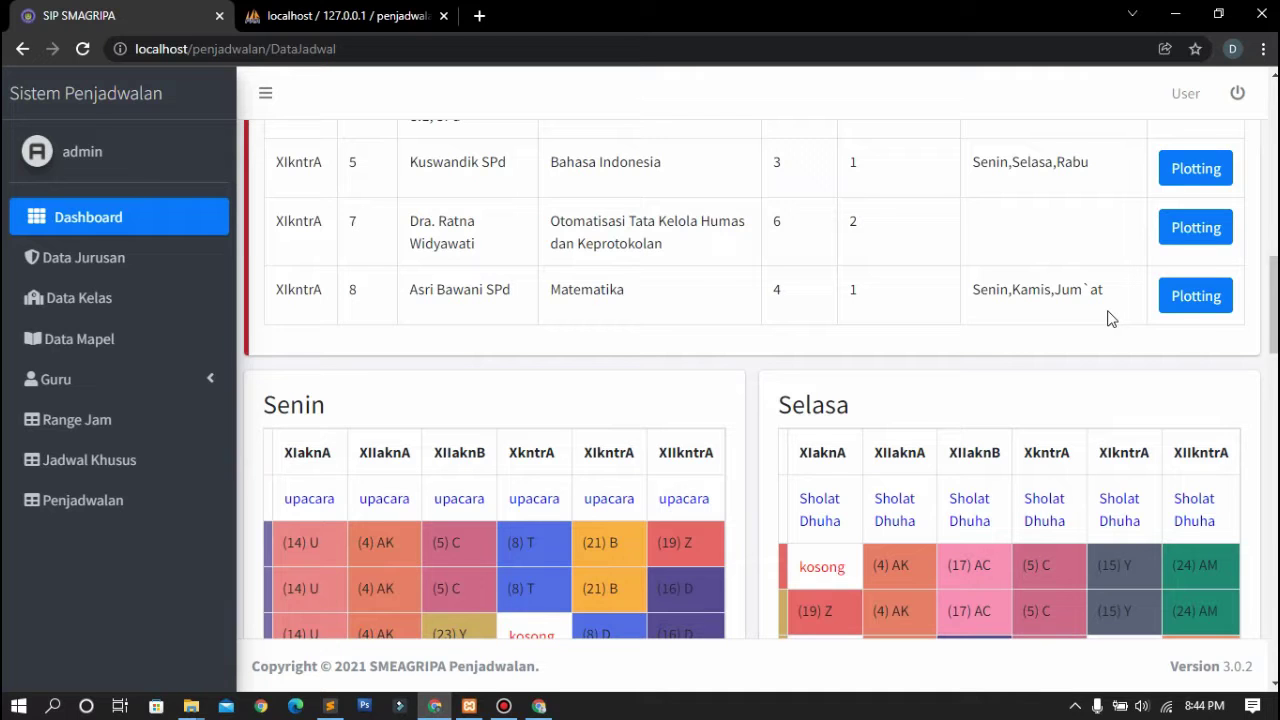
Scroll through the colour-coded Senin, Selasa, Rabu and Kamis timetable tables on DataJadwal
scroll(1108, 318, down, 2)
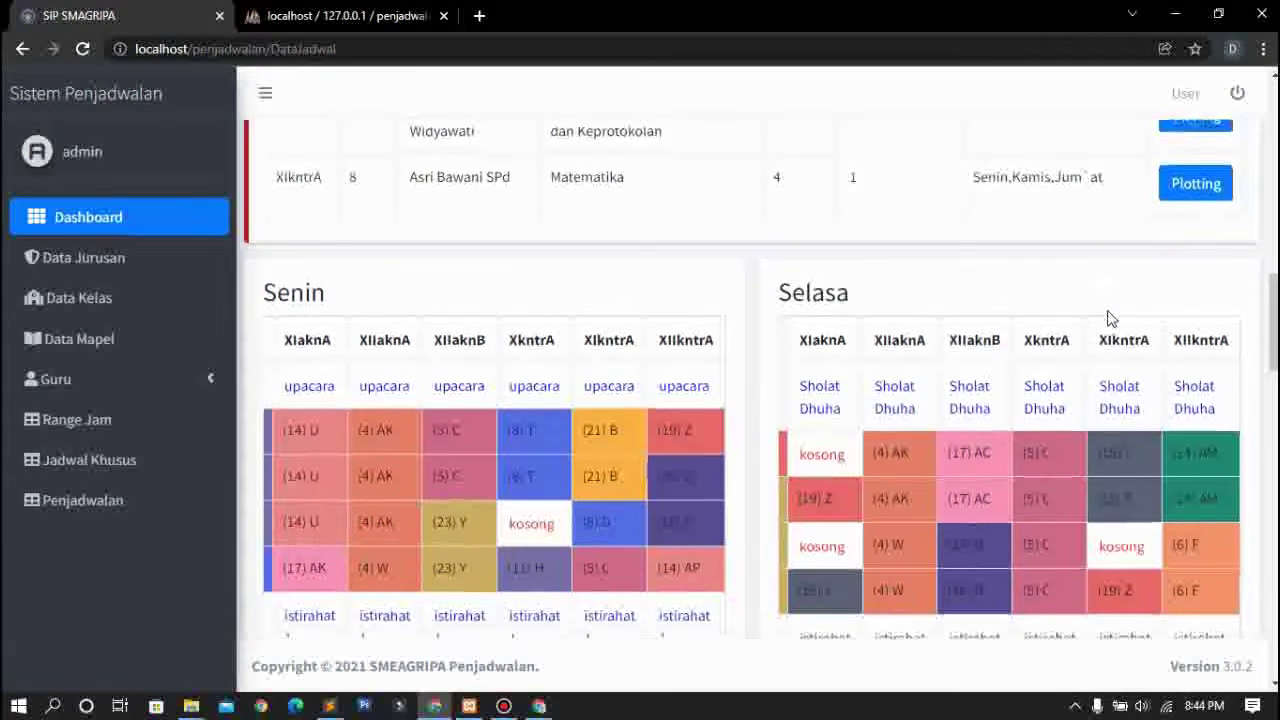
scroll(1108, 318, down, 4)
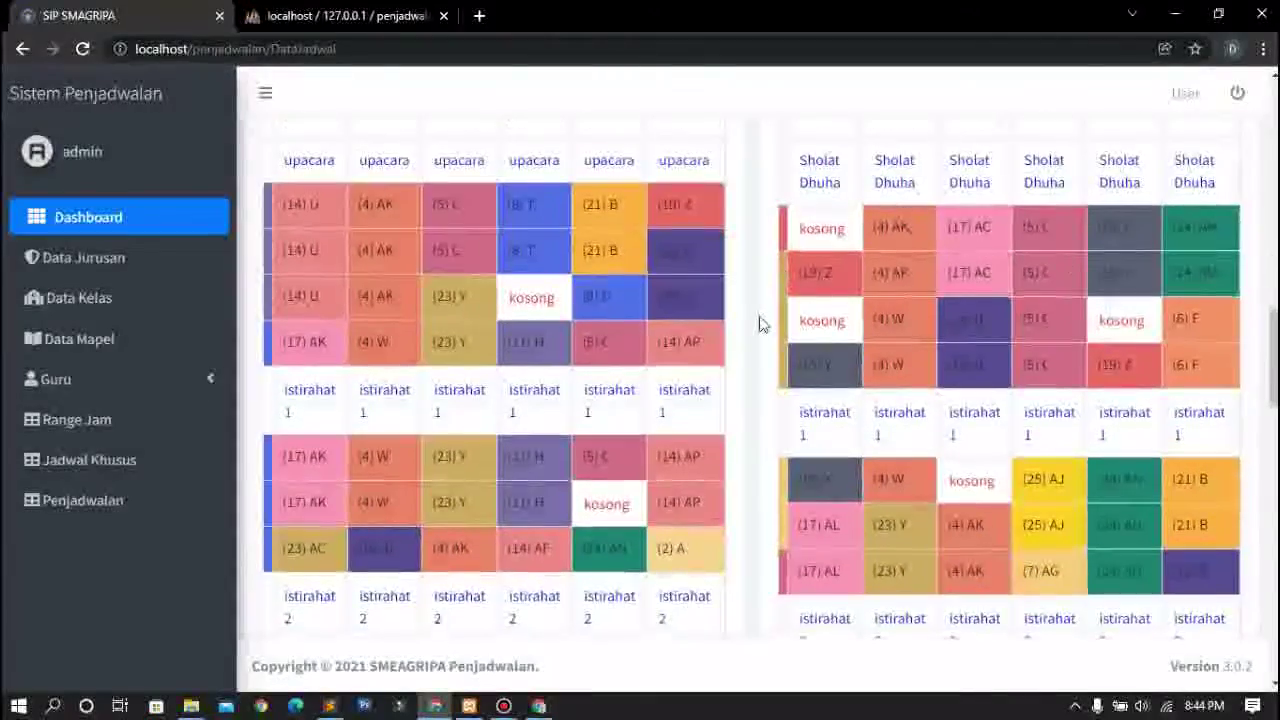
scroll(760, 323, down, 7)
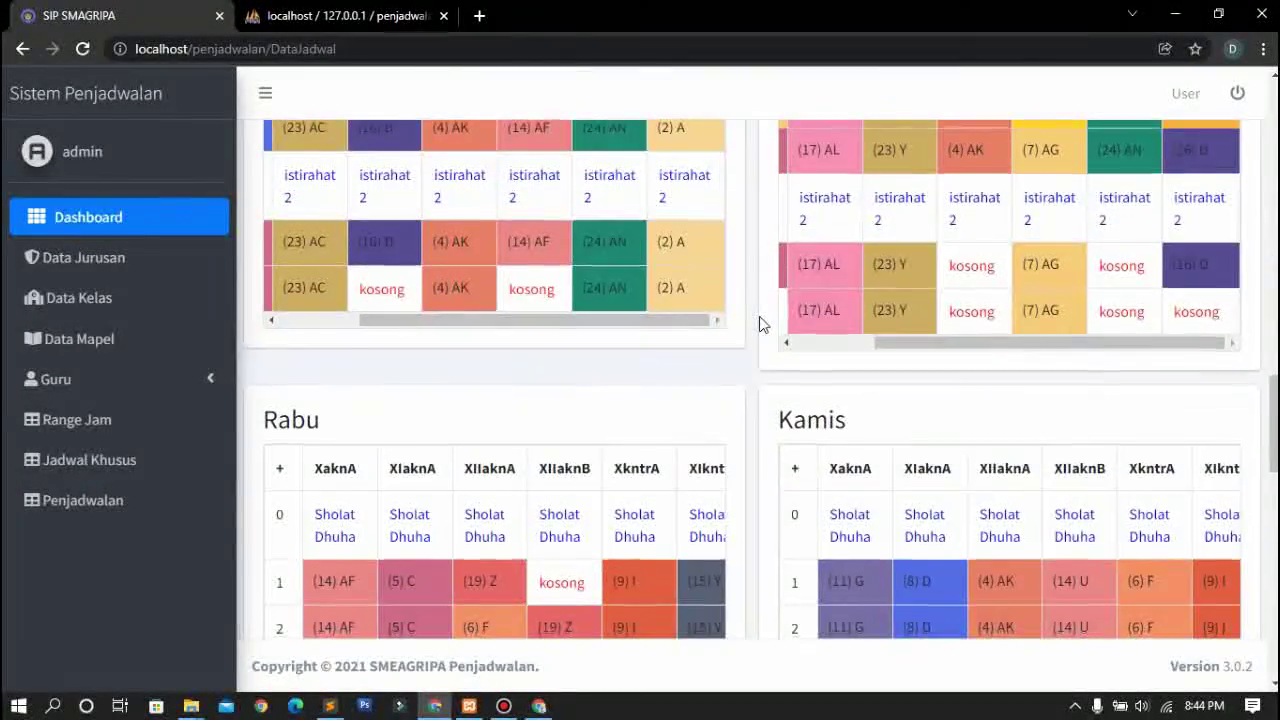
scroll(760, 323, down, 2)
scroll(760, 323, down, 2)
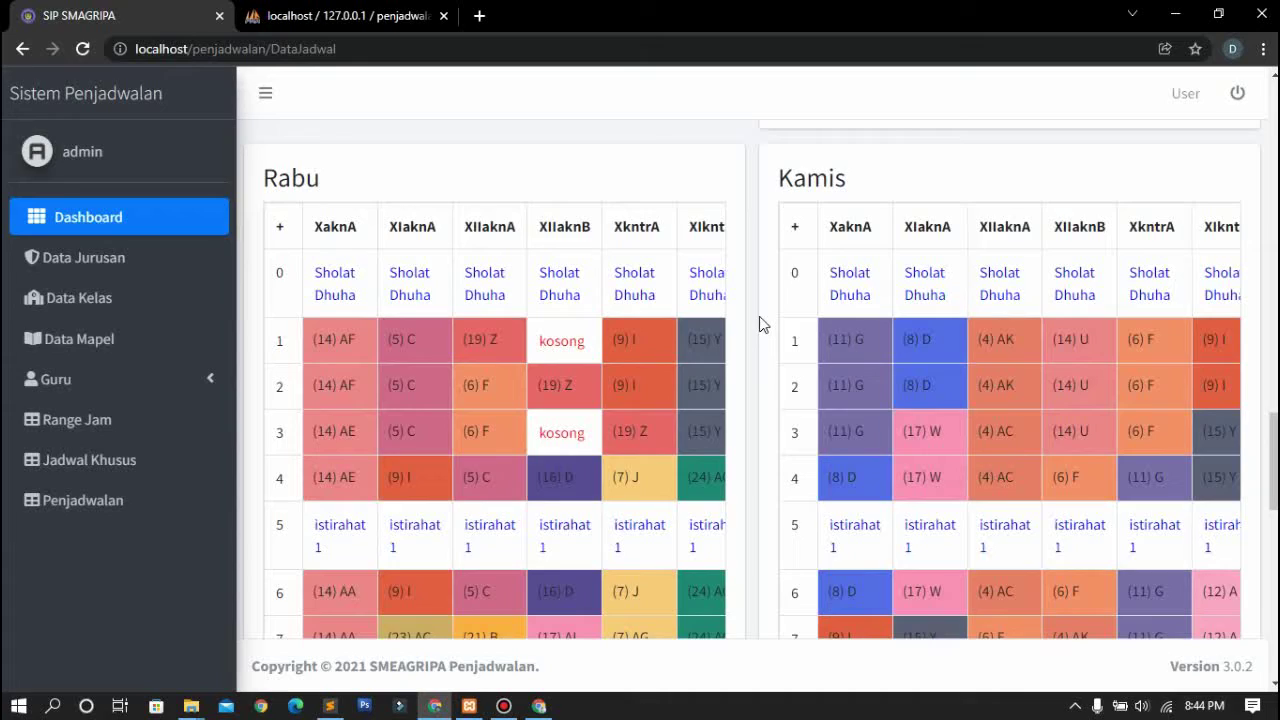
scroll(760, 323, up, 2)
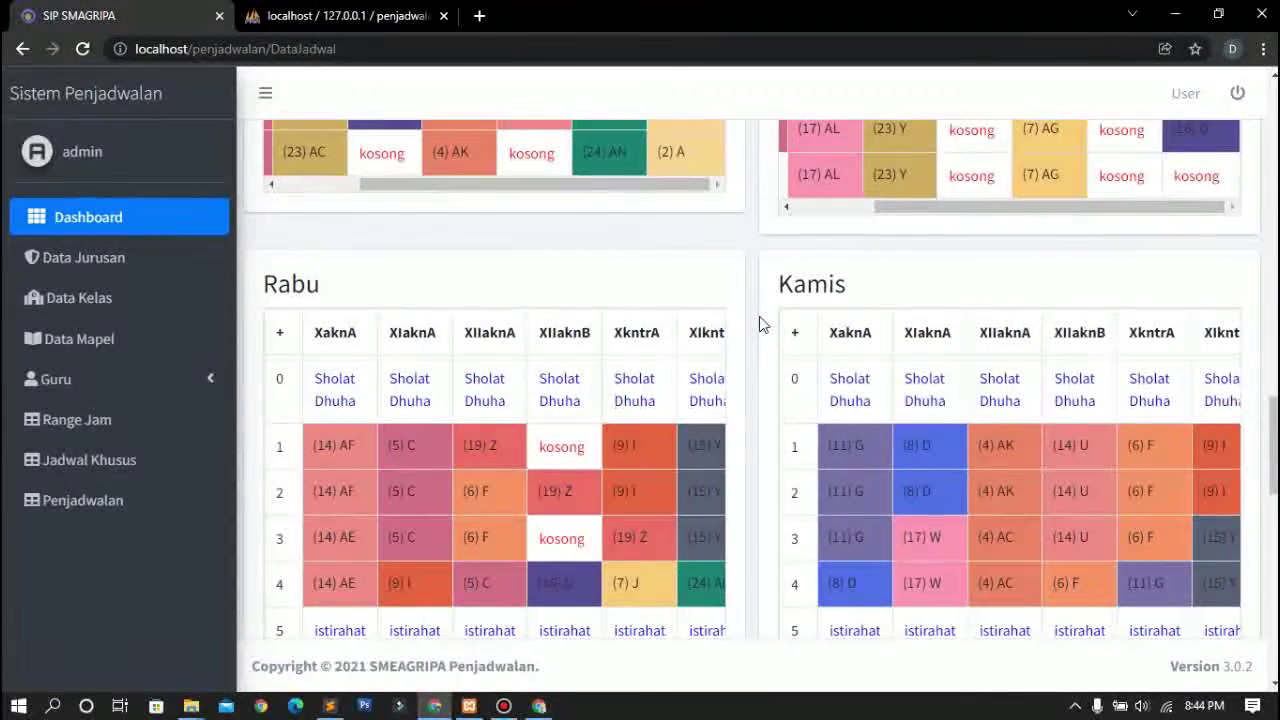
scroll(760, 323, up, 2)
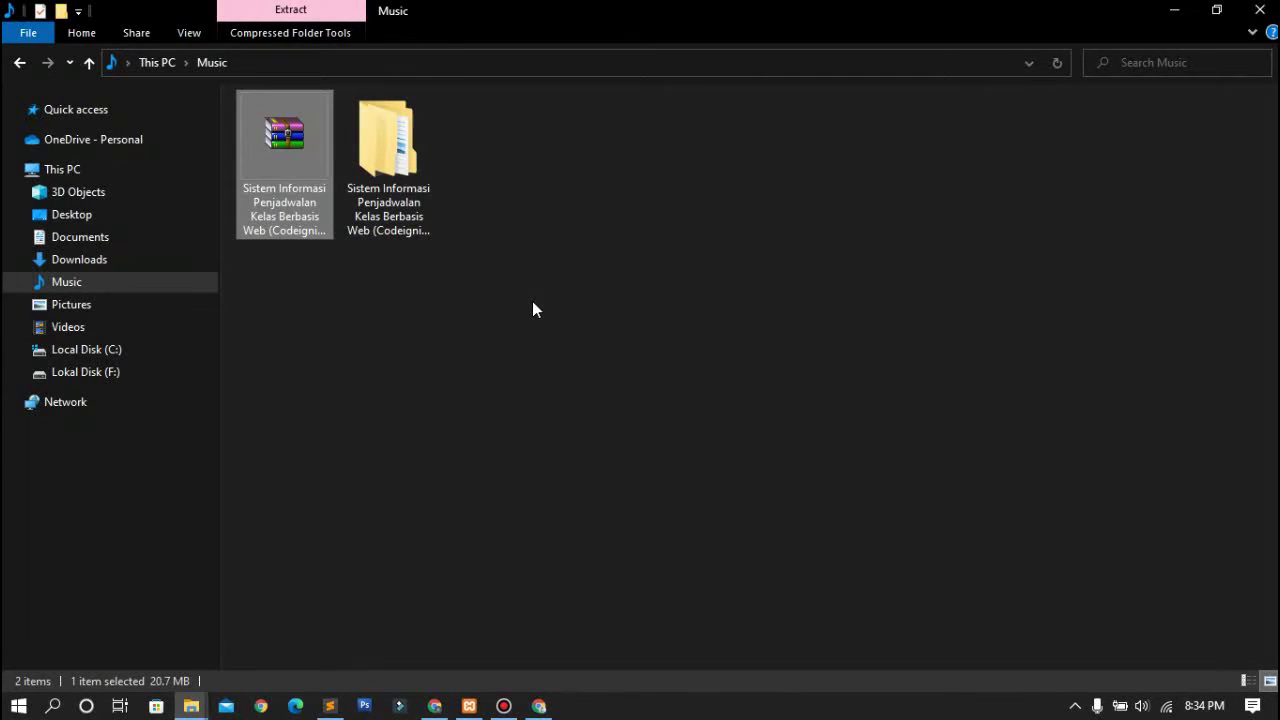
Confirm Apache and MySQL run in XAMPP, then copy penjadwalan from the extracted project folder
click(470, 704)
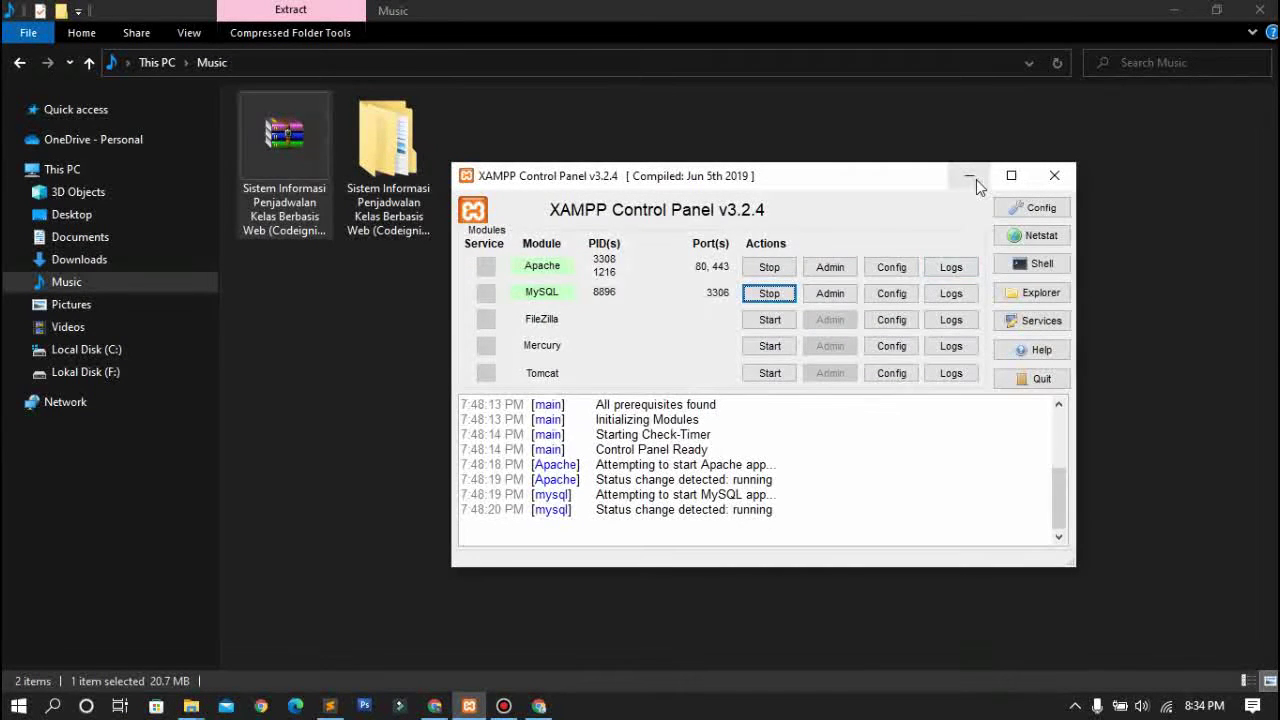
click(972, 179)
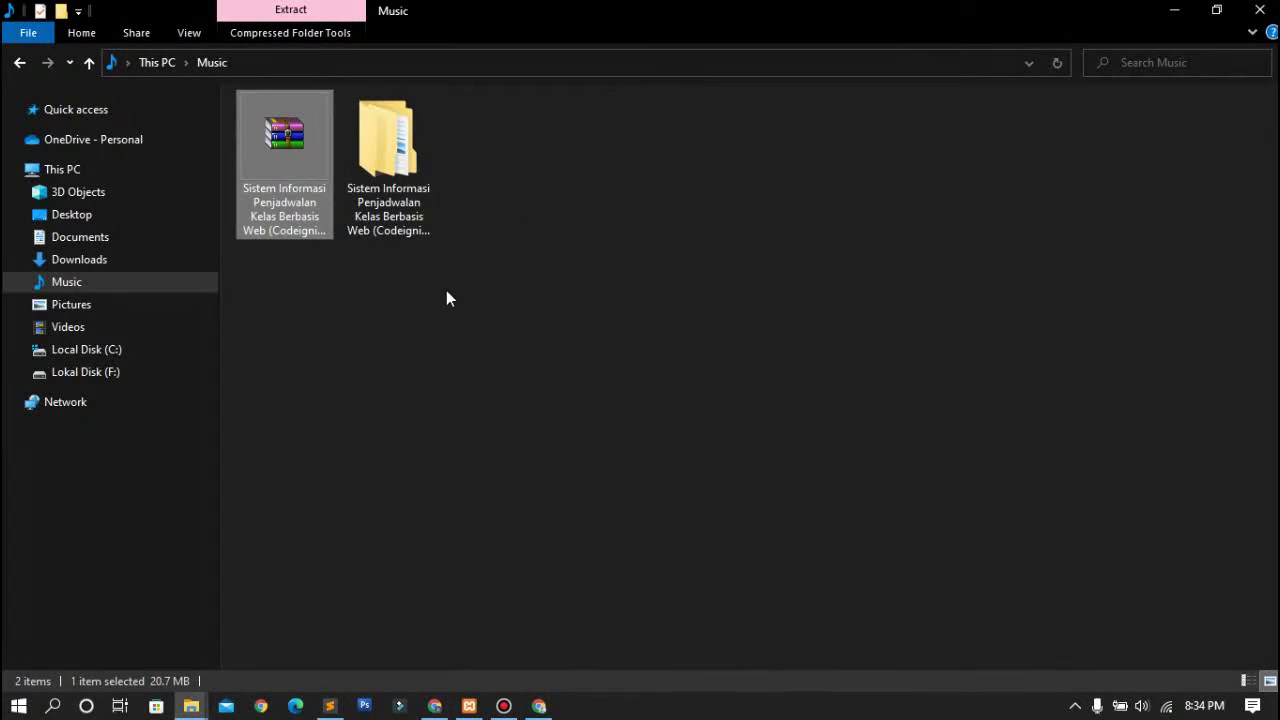
click(381, 190)
double_click(381, 190)
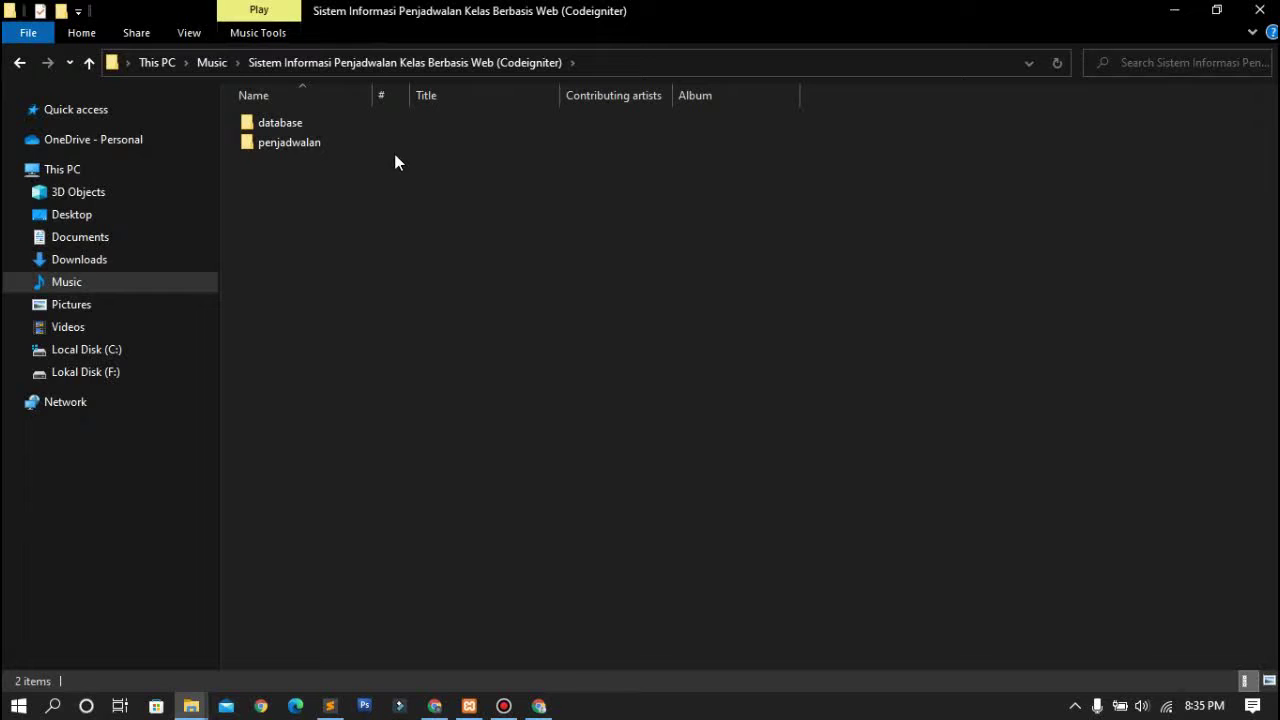
click(342, 146)
right_click(342, 146)
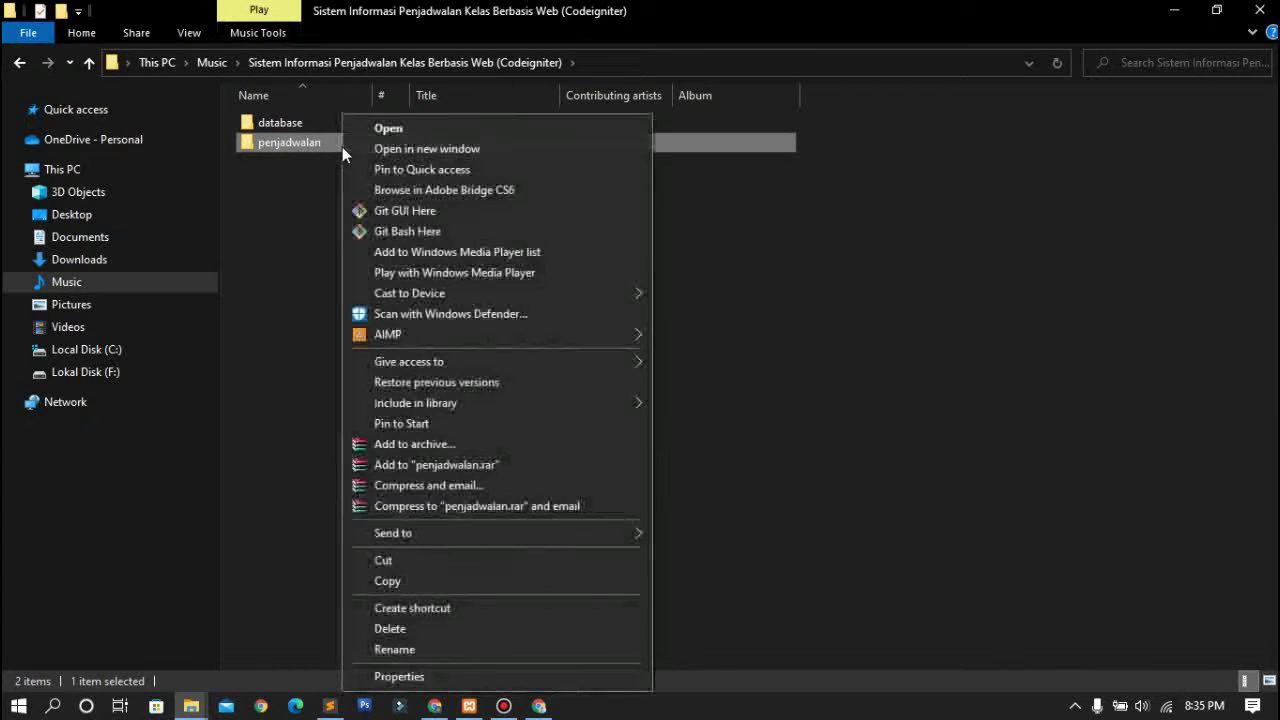
click(416, 582)
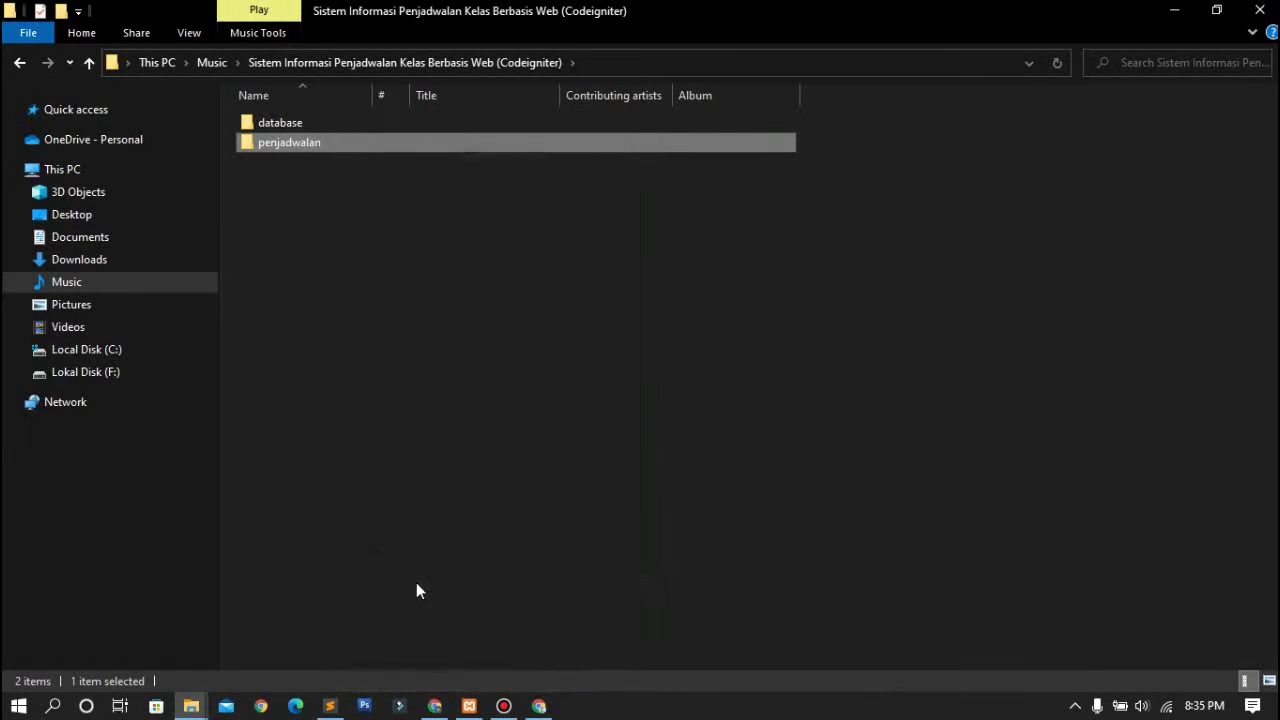
Paste the penjadwalan folder into C:\xampp\htdocs
click(171, 346)
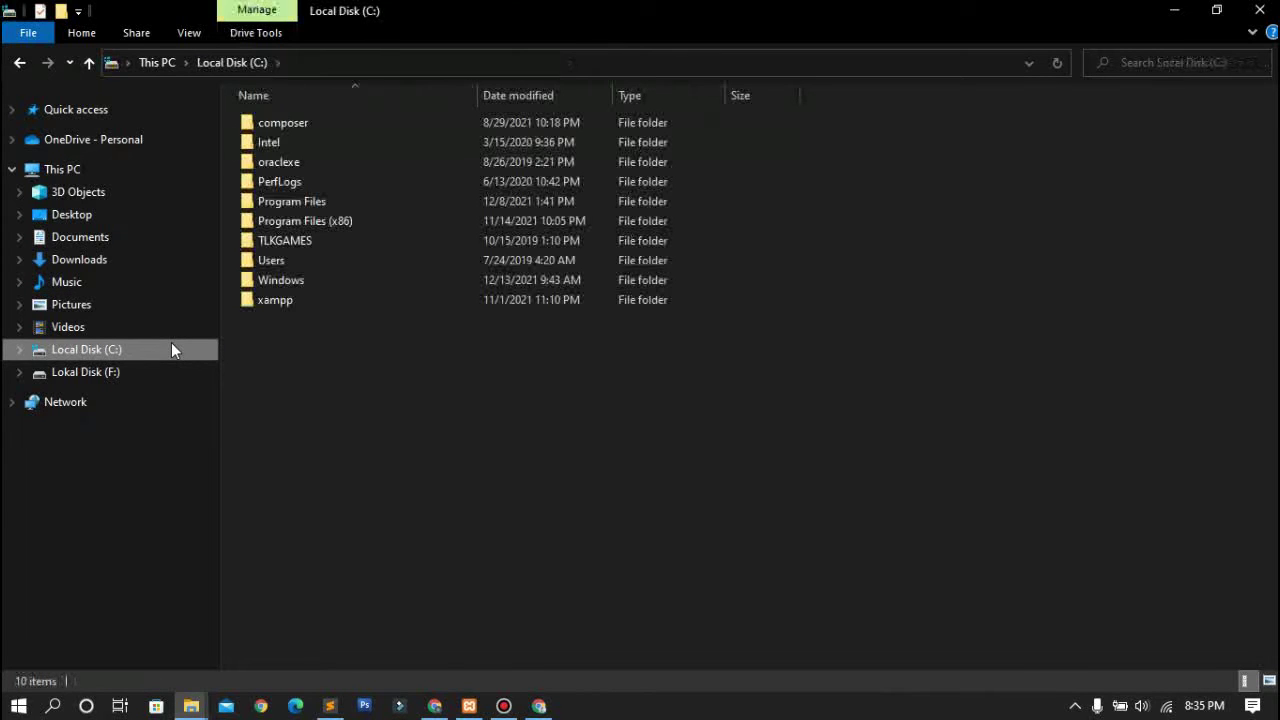
double_click(286, 308)
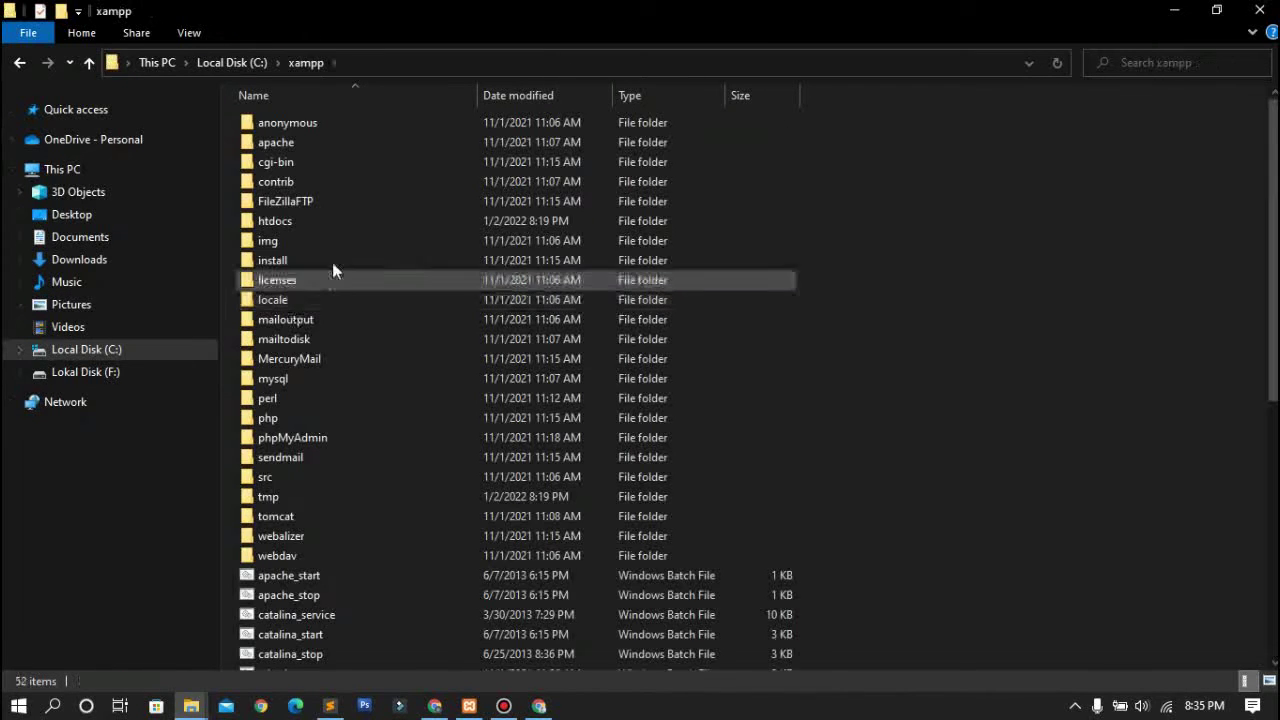
double_click(362, 228)
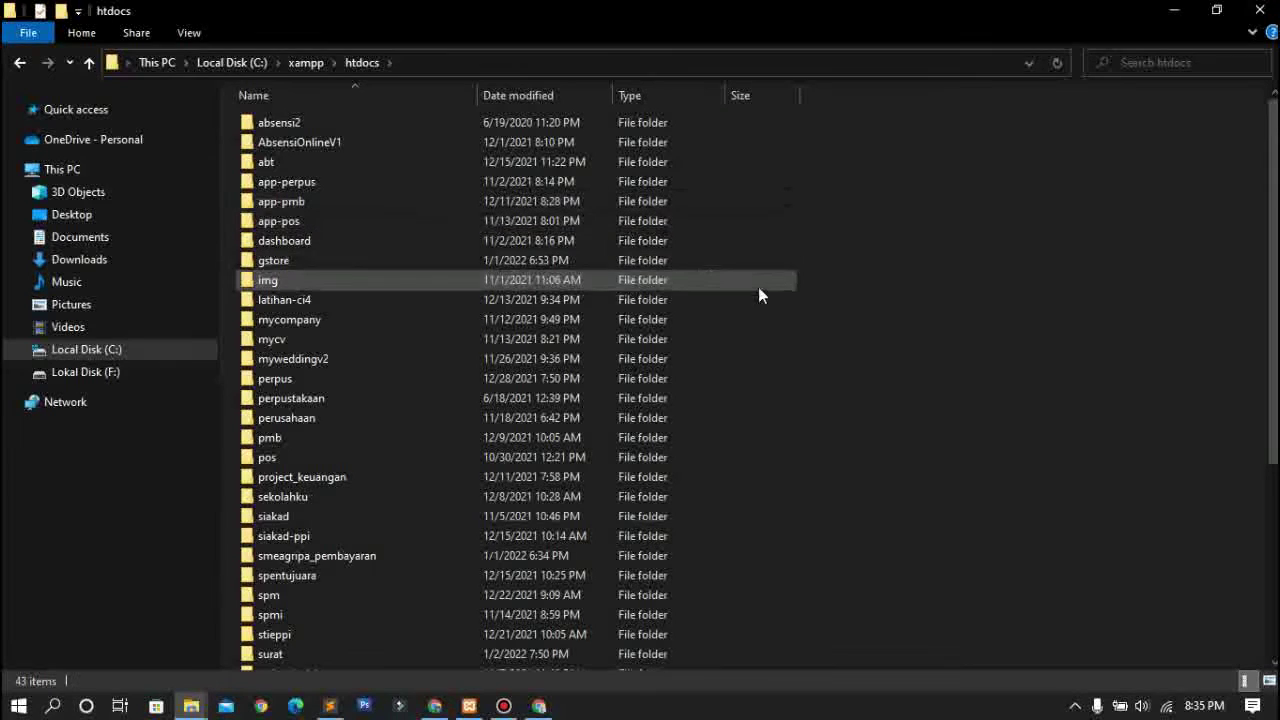
right_click(890, 303)
click(915, 428)
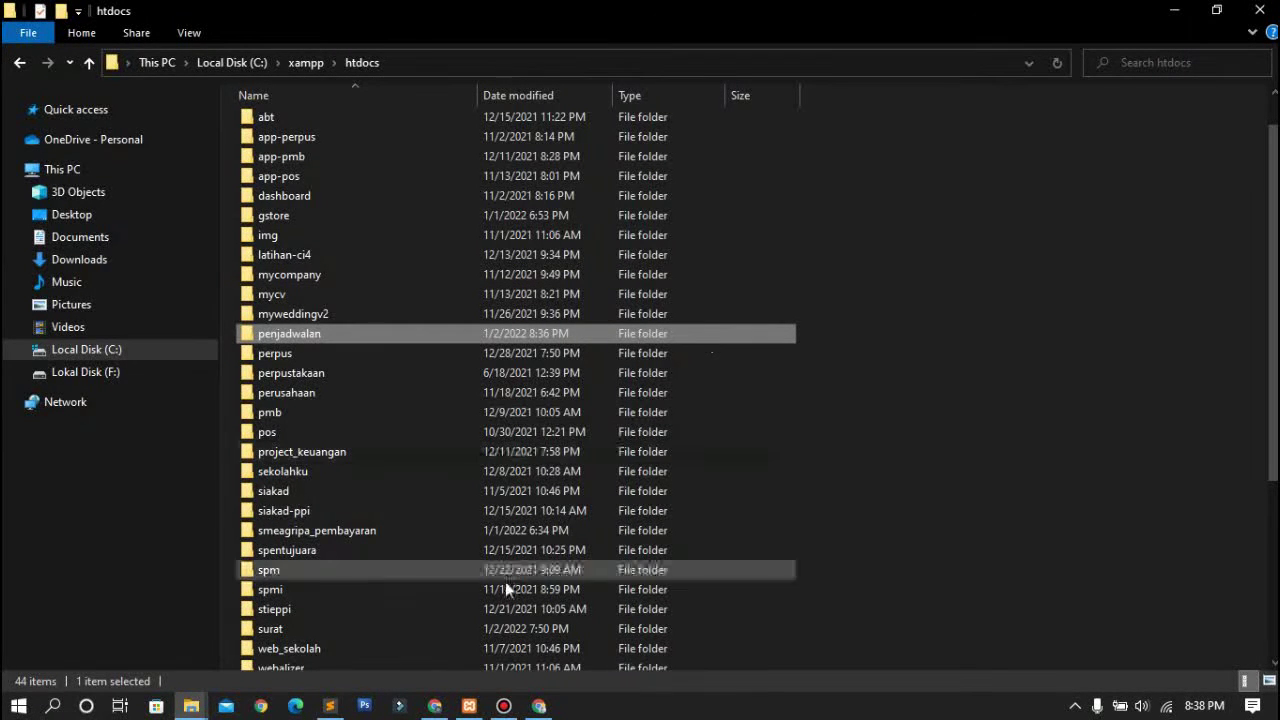
click(435, 706)
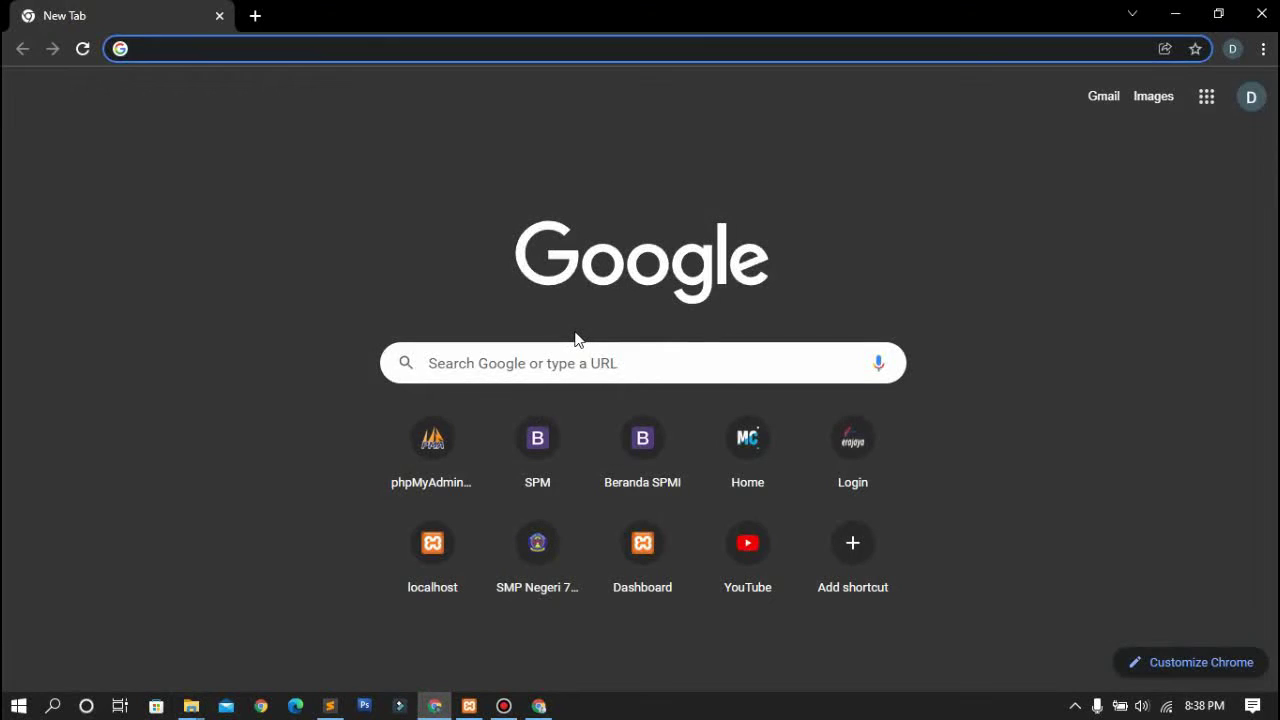
Load localhost/penjadwalan in Chrome, which shows the unknown database 'penjadwalan' error
text(localhost)
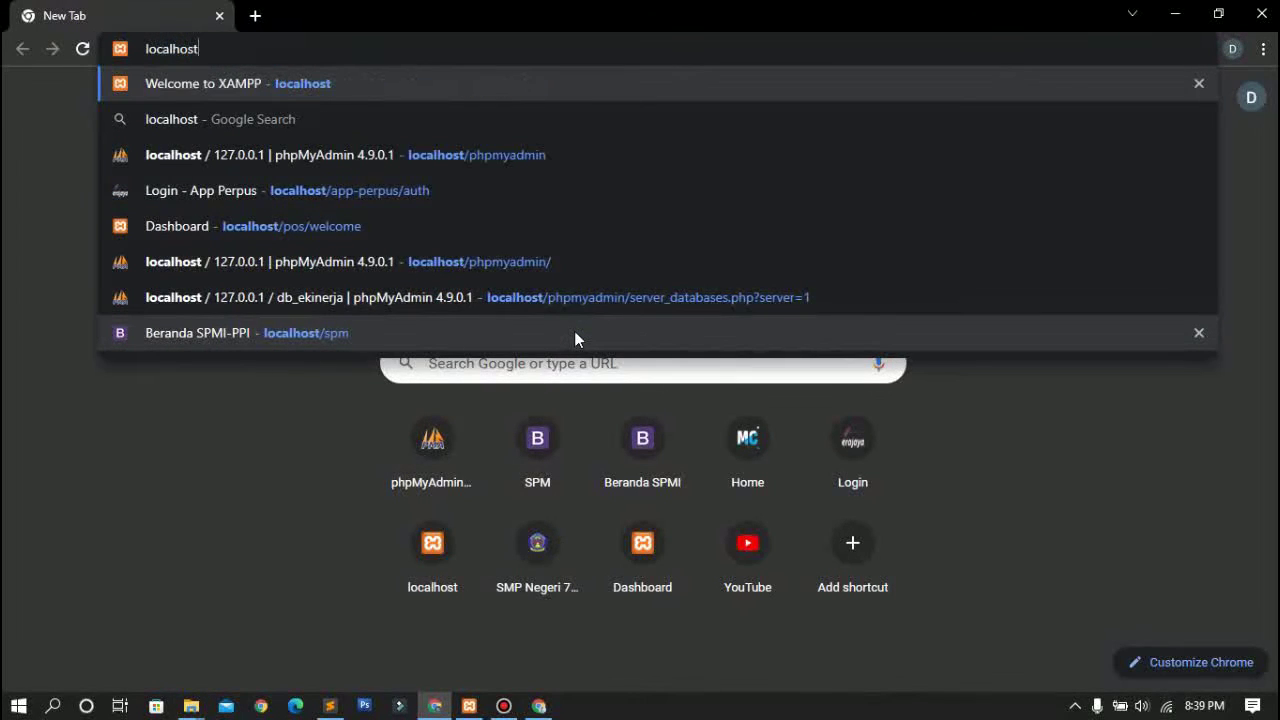
text(/penjadwalan)
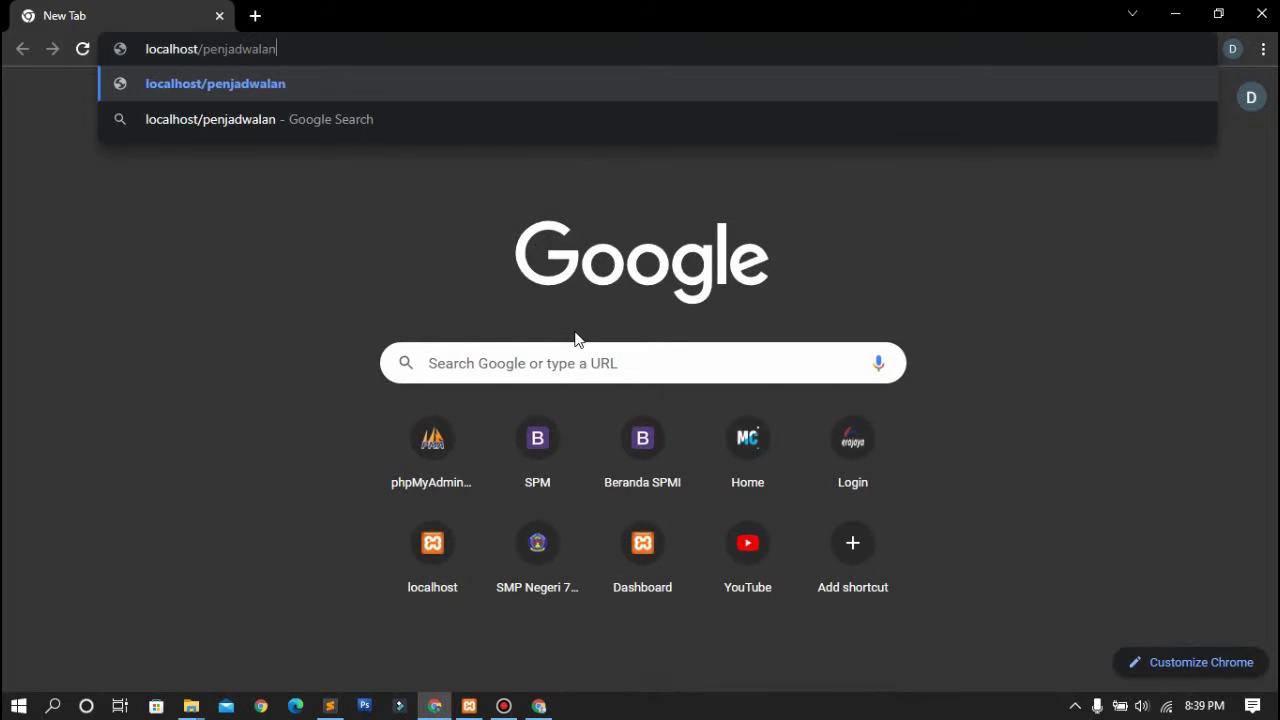
key(Return)
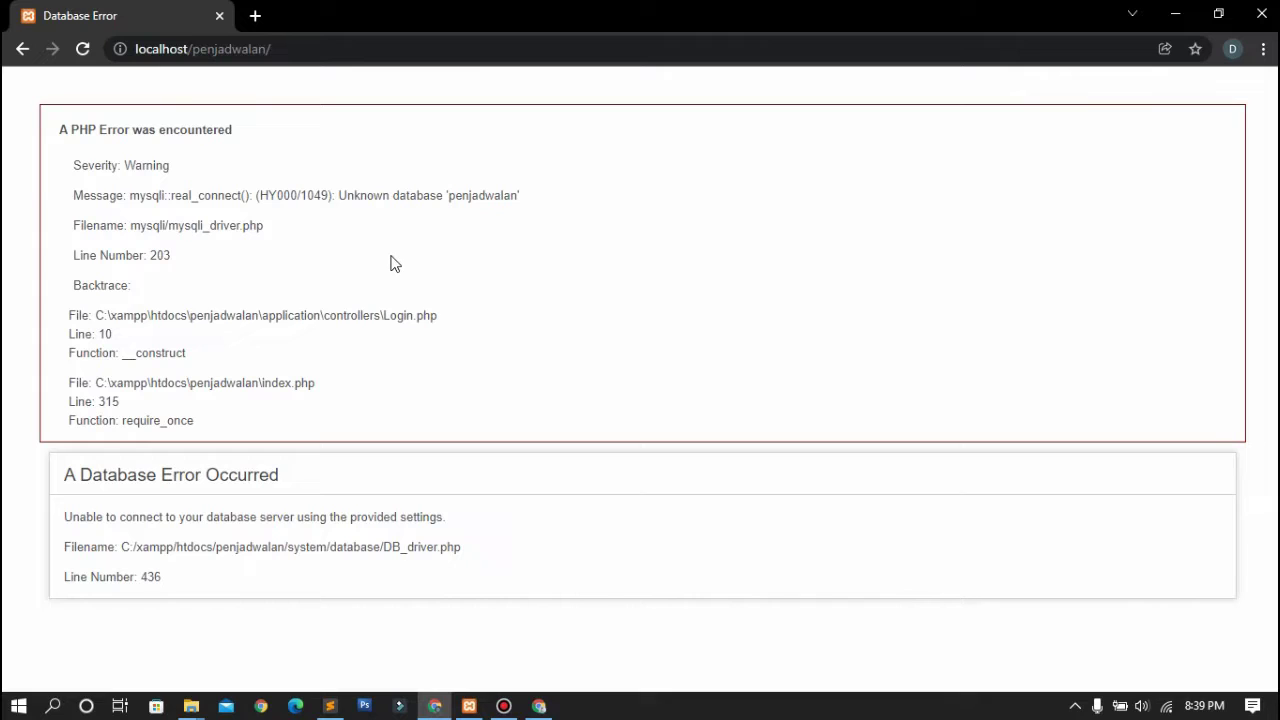
double_click(352, 196)
click(432, 201)
Open phpMyAdmin on localhost in a new browser tab
click(256, 17)
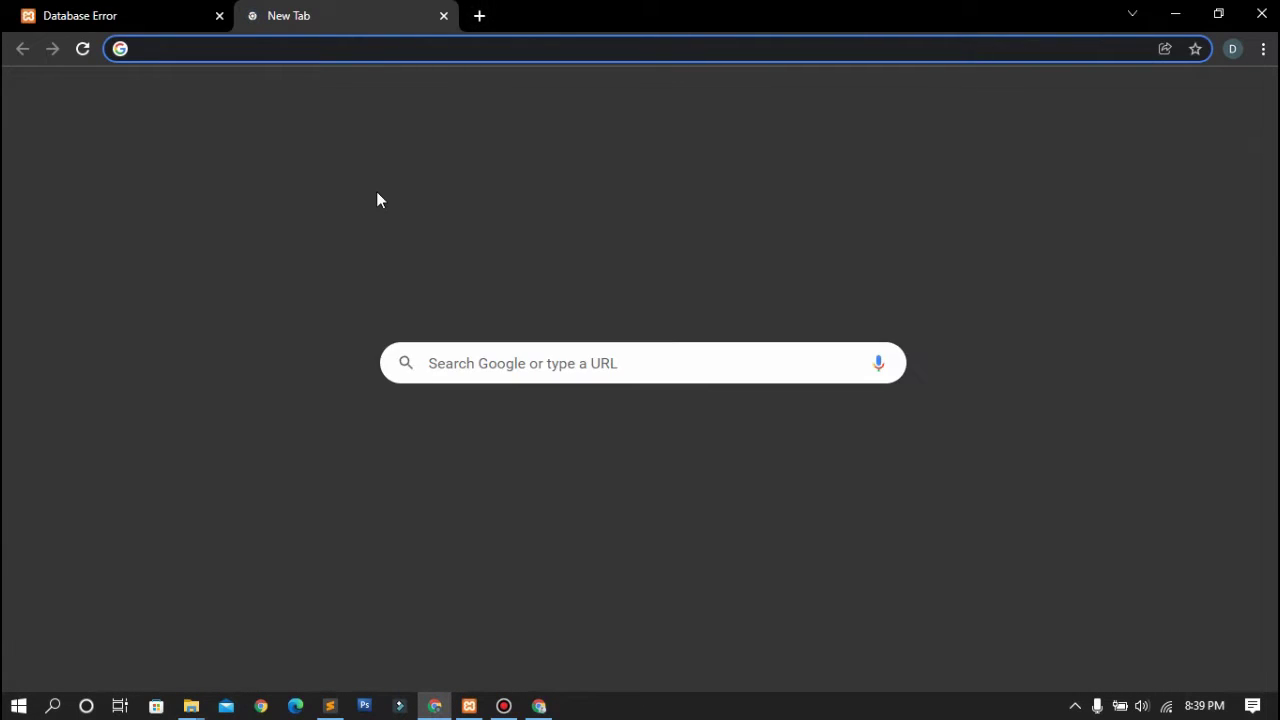
text(localhost)
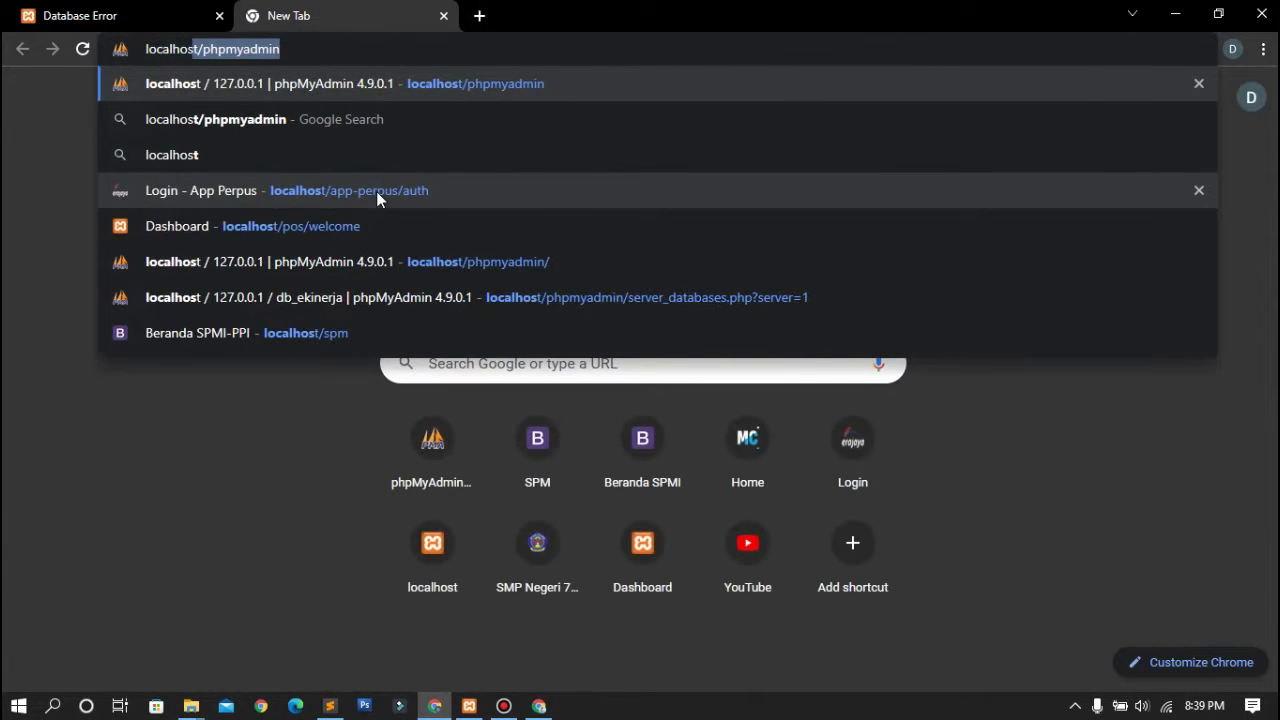
key(Delete)
key(Return)
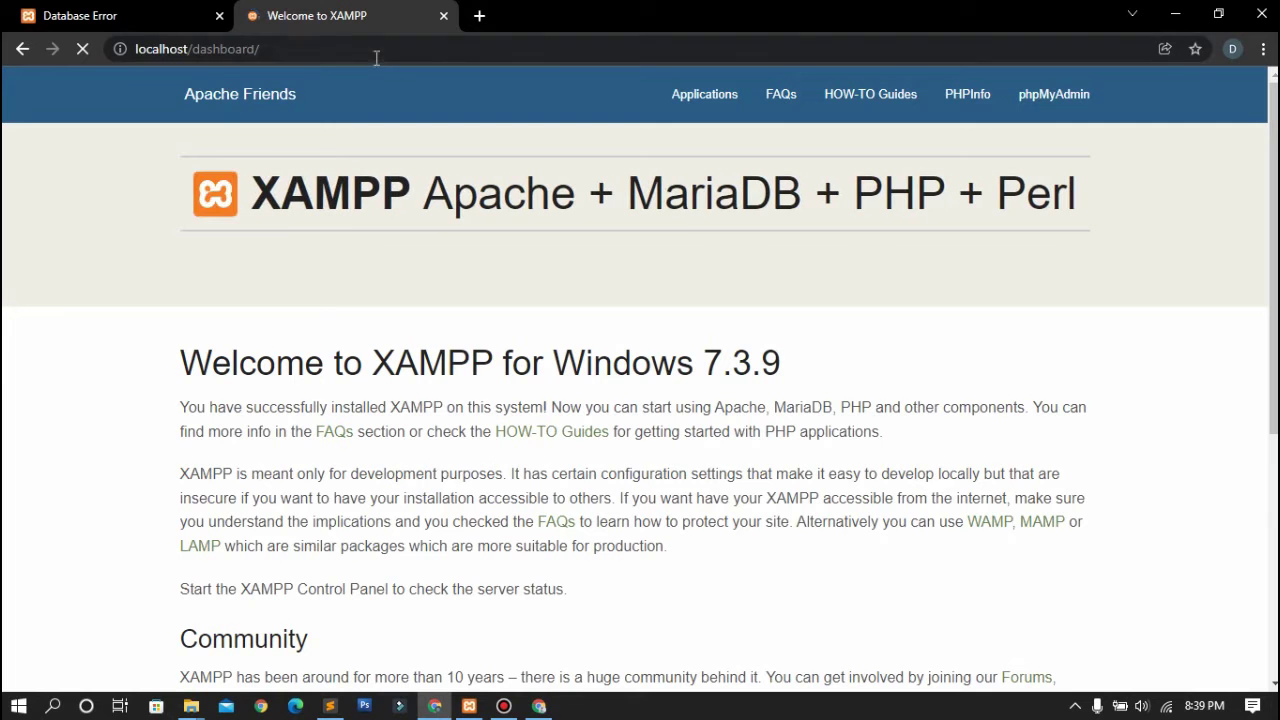
drag(261, 49, 191, 60)
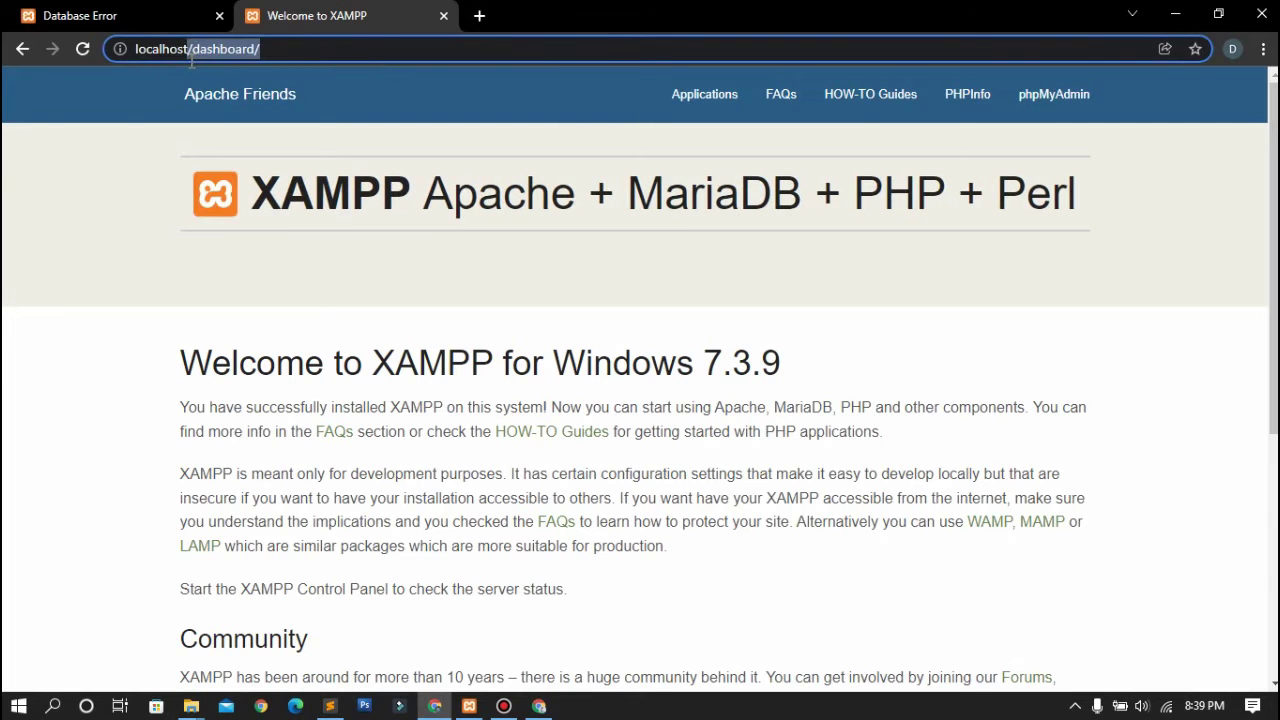
text(p)
key(Return)
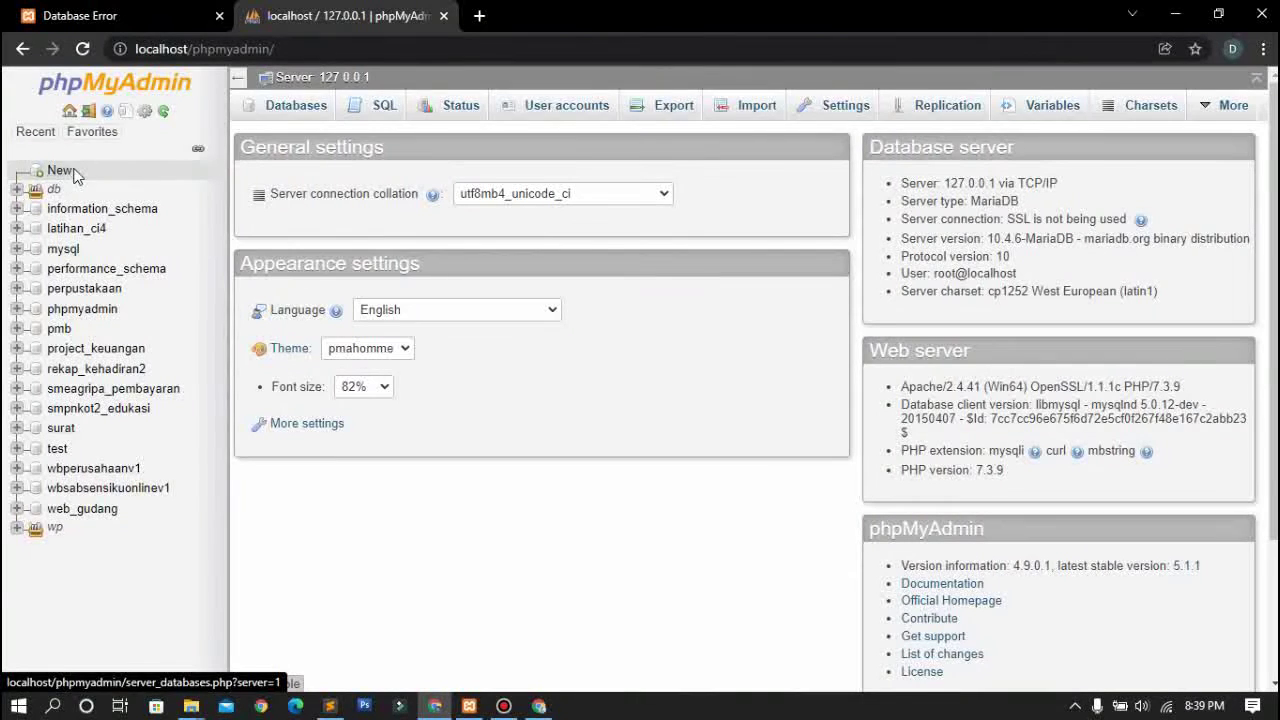
Create a database named penjadwalan, copying the name from the error page
click(60, 172)
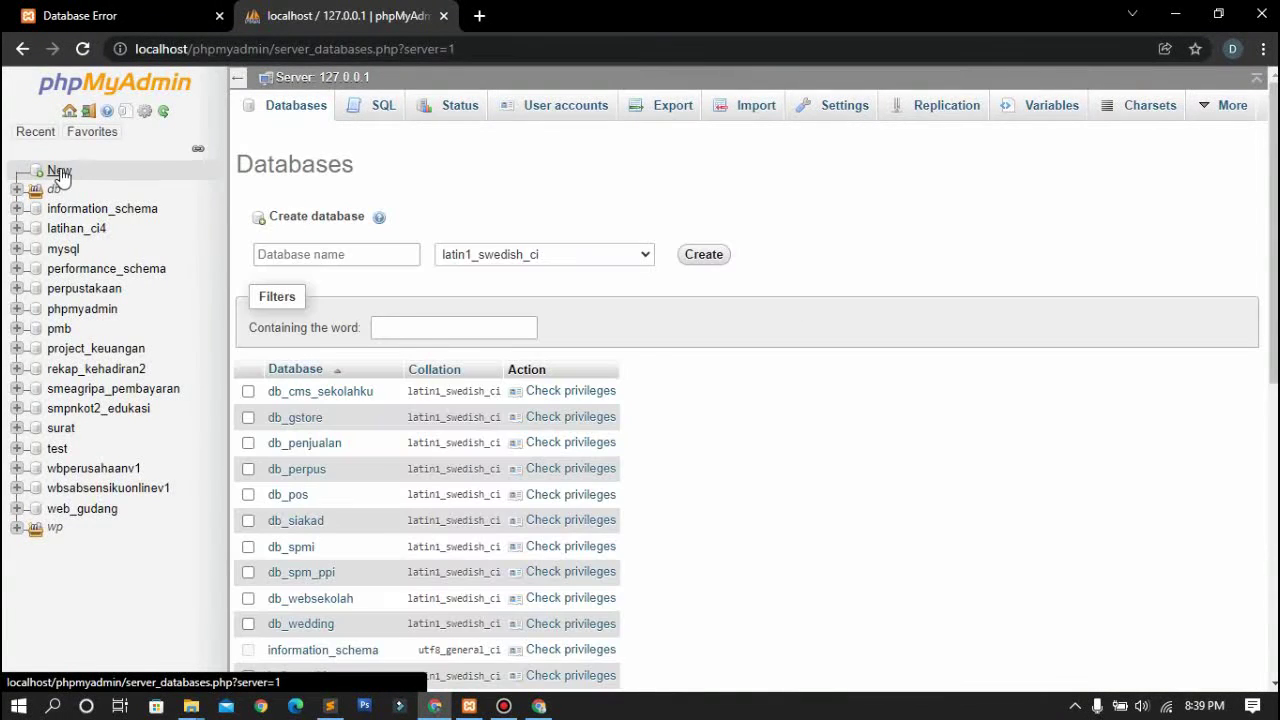
click(336, 255)
click(128, 12)
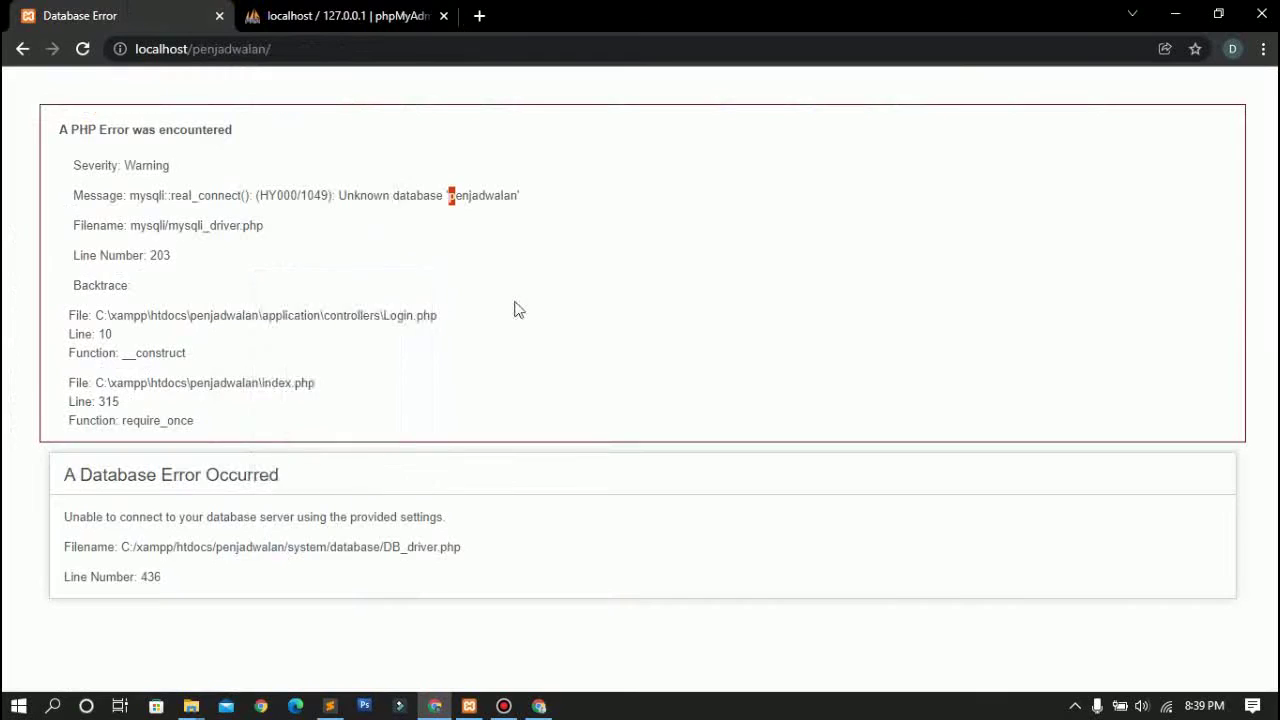
double_click(491, 195)
key(ctrl+c)
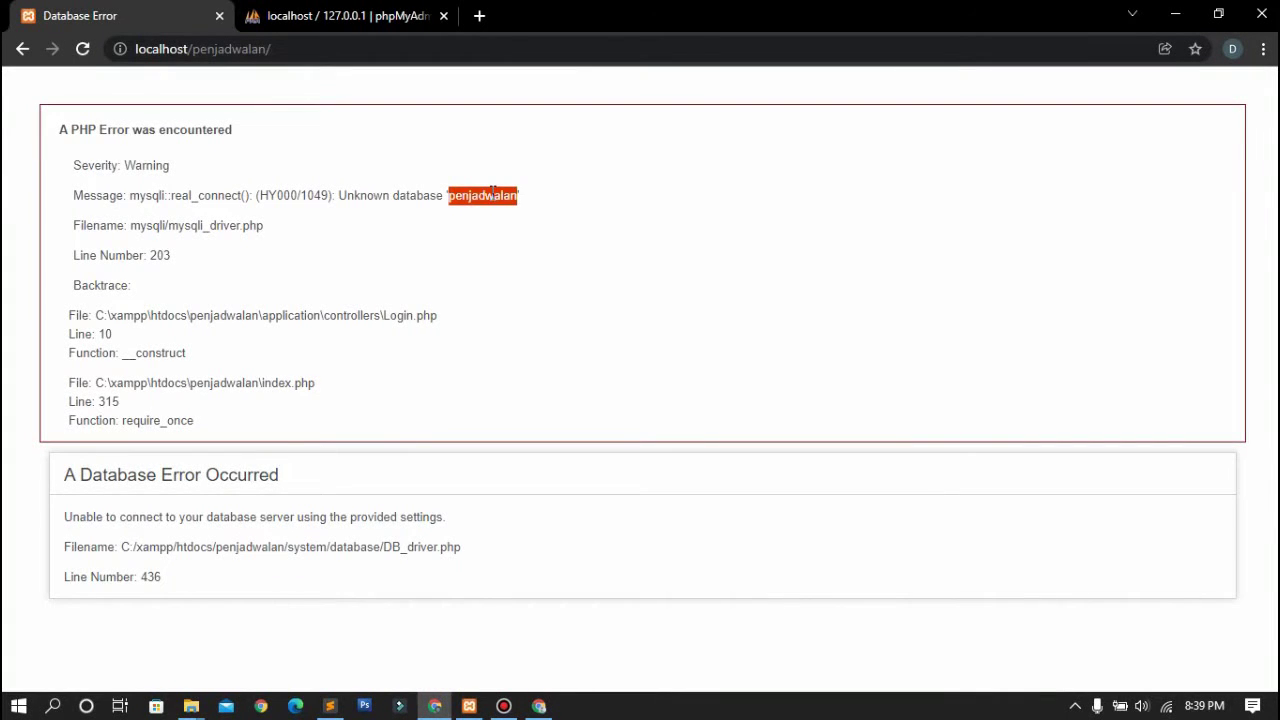
click(406, 12)
click(338, 255)
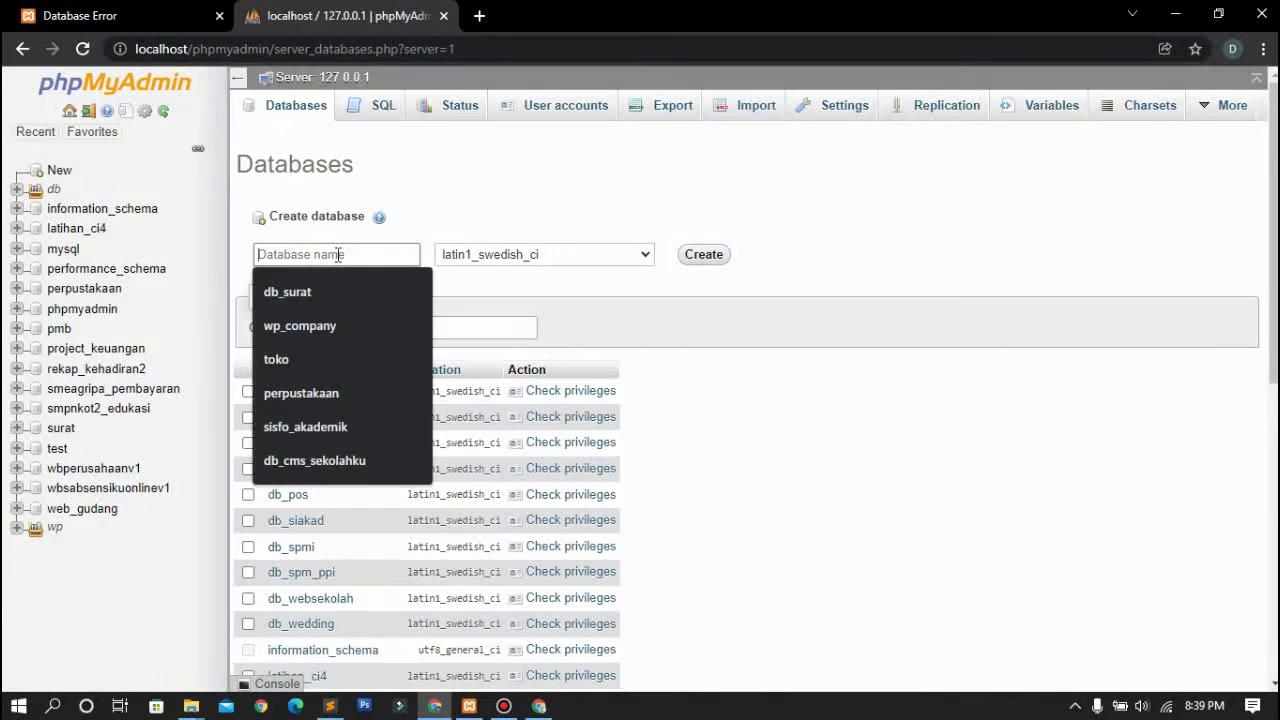
key(ctrl+v)
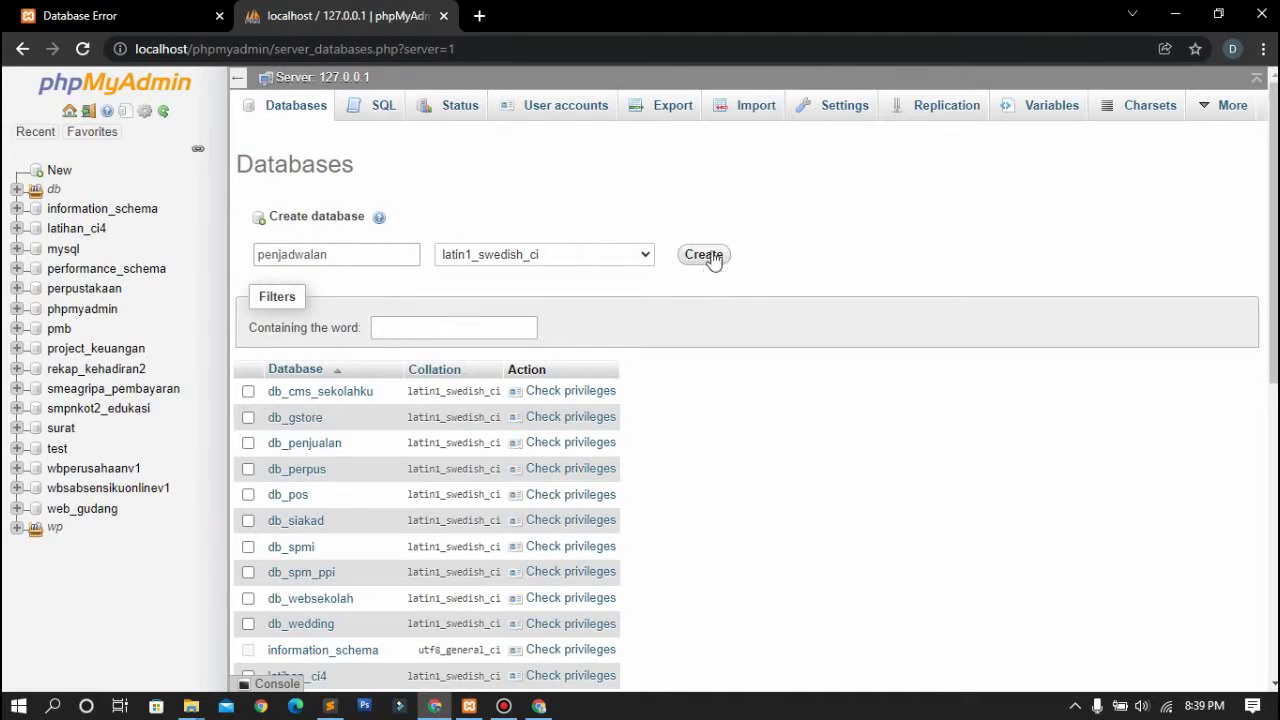
click(710, 256)
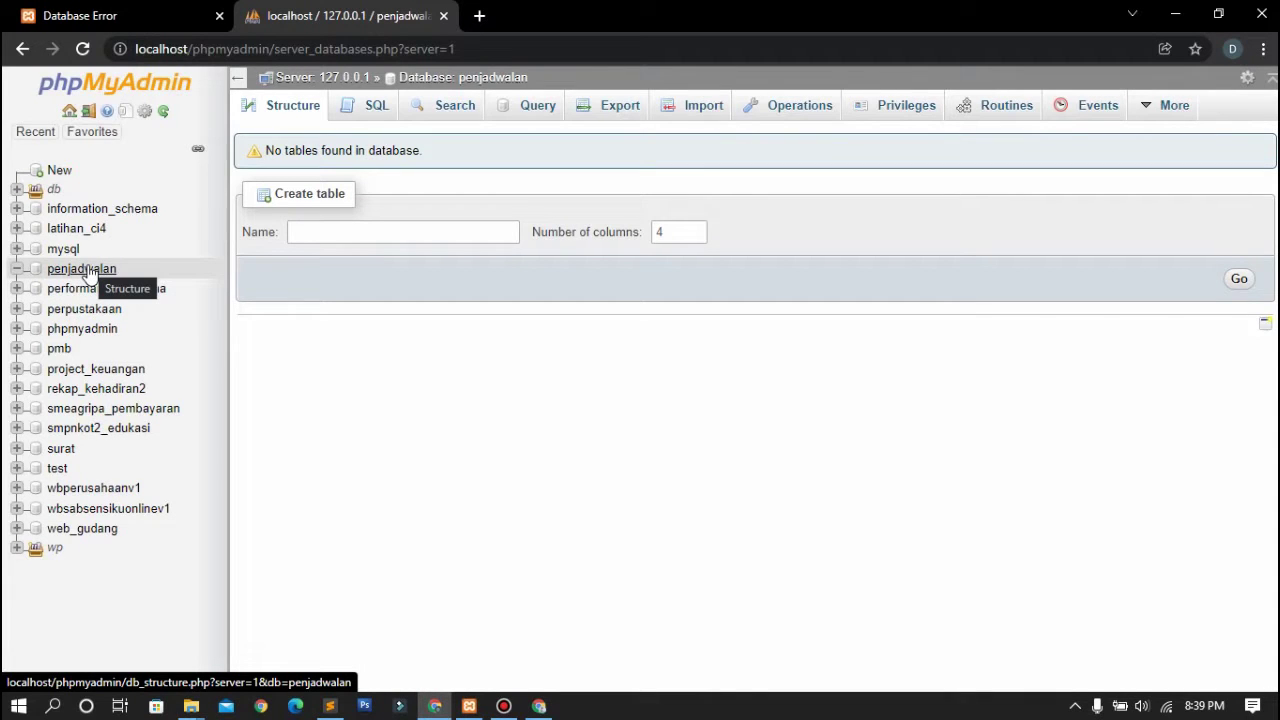
Import penjadwalan.sql from Music > project > database into the penjadwalan database
click(687, 118)
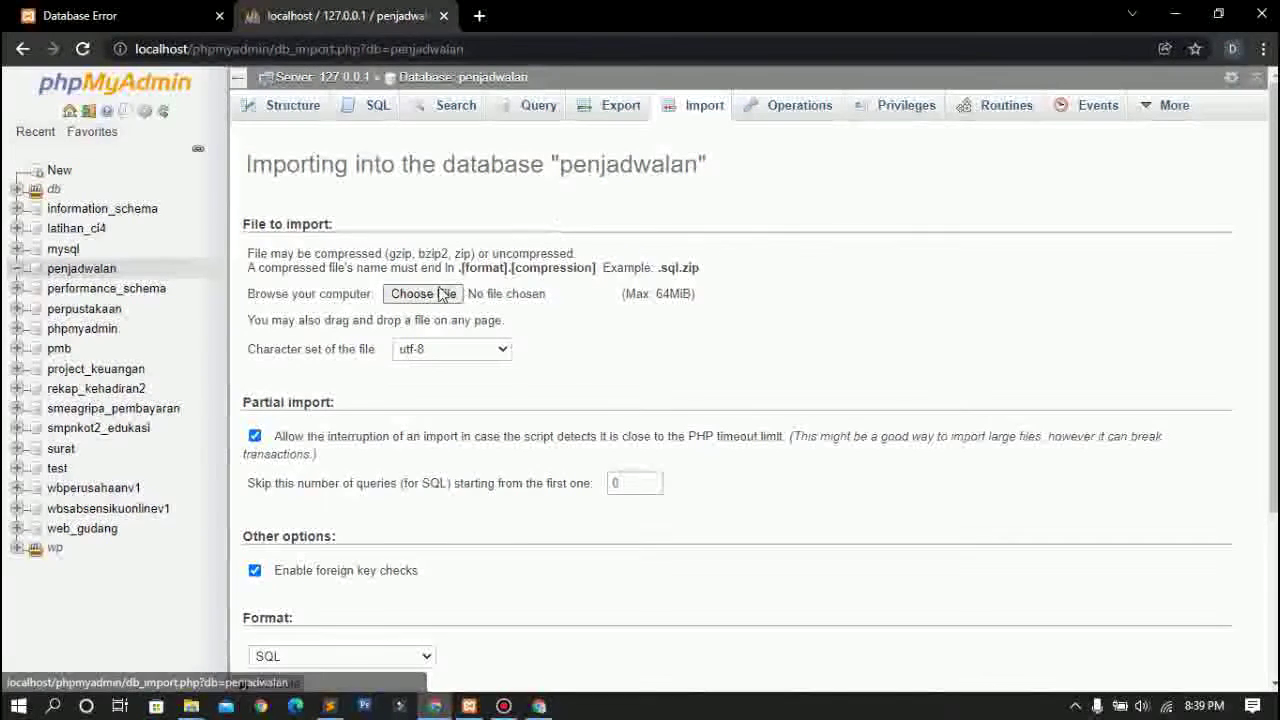
click(440, 294)
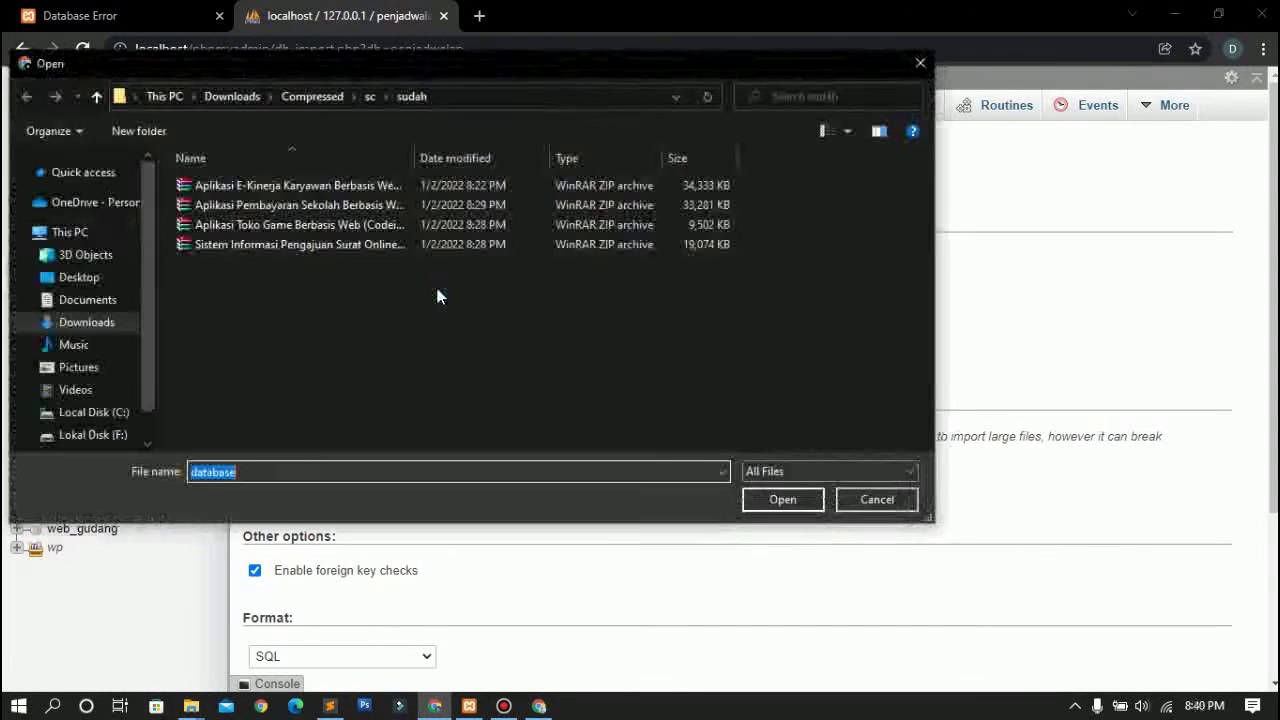
click(109, 342)
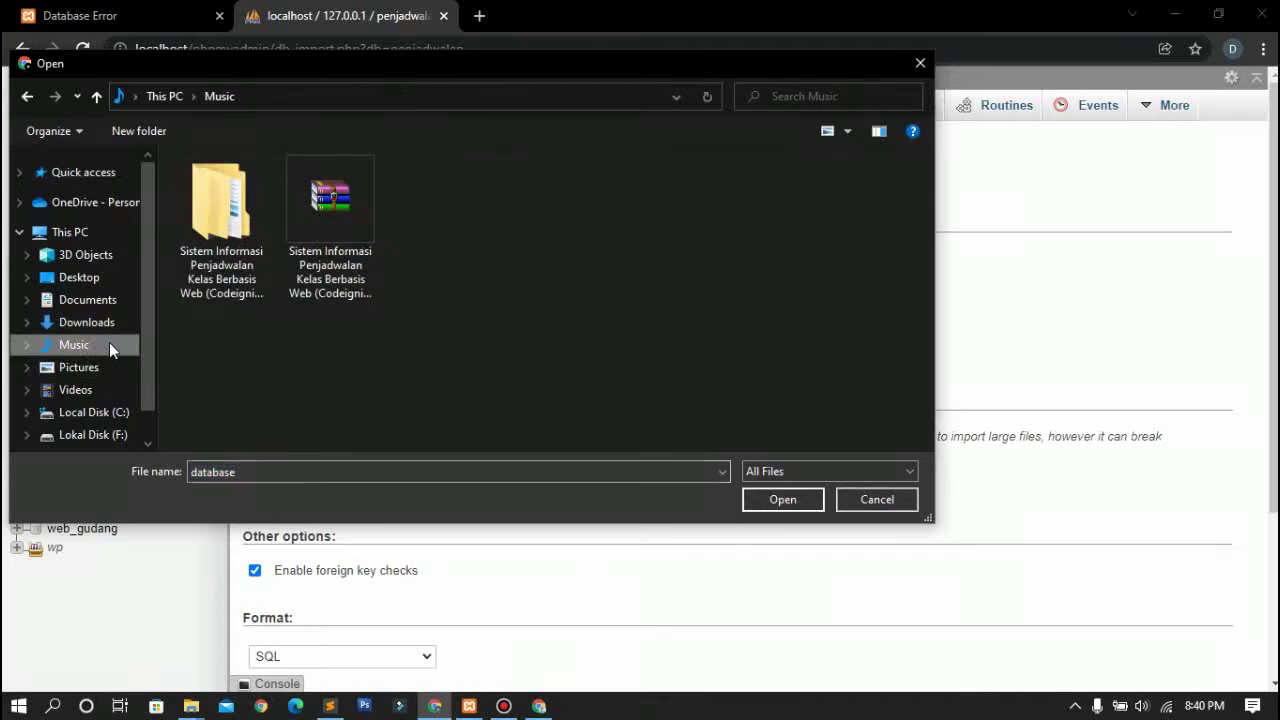
double_click(222, 205)
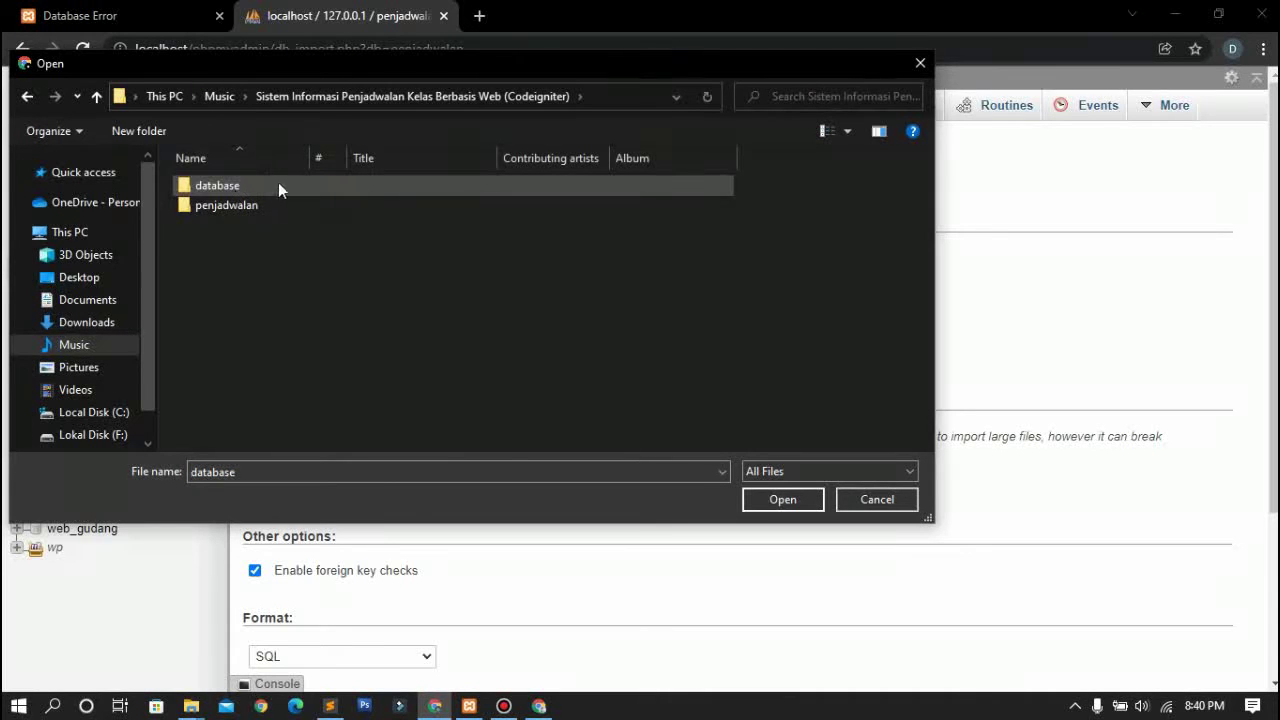
double_click(280, 186)
click(280, 187)
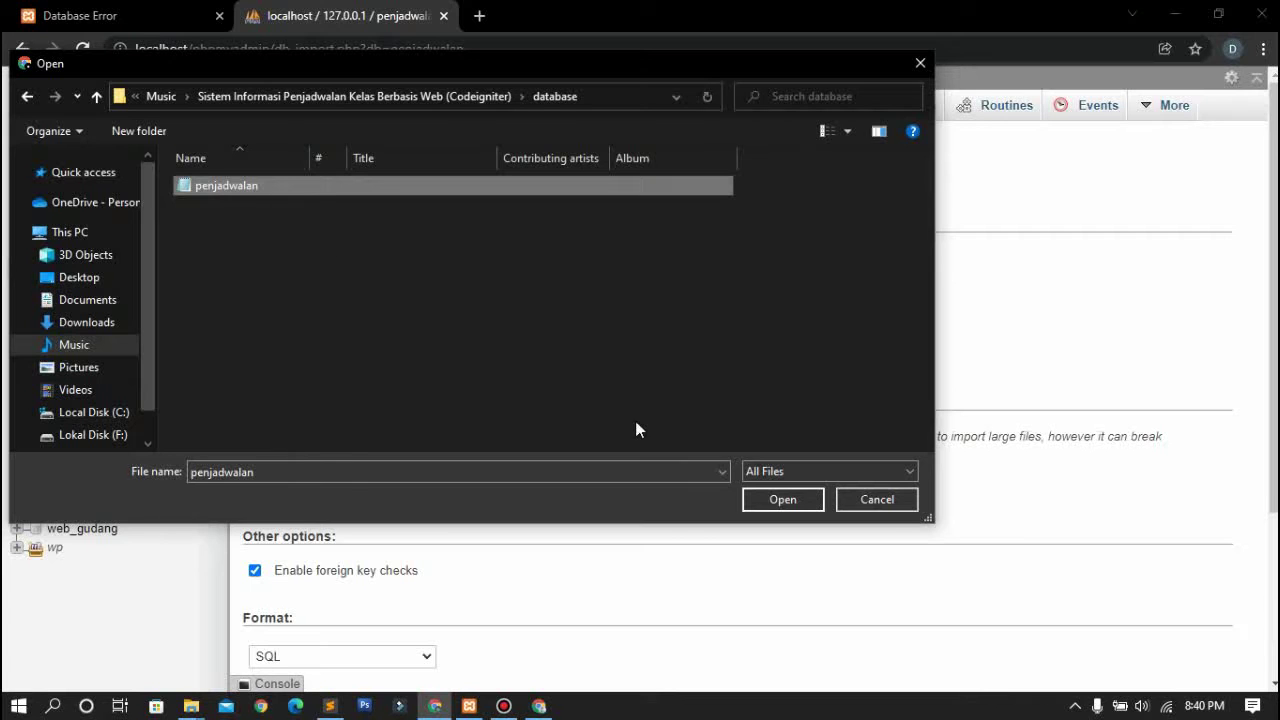
click(758, 496)
scroll(758, 500, down, 3)
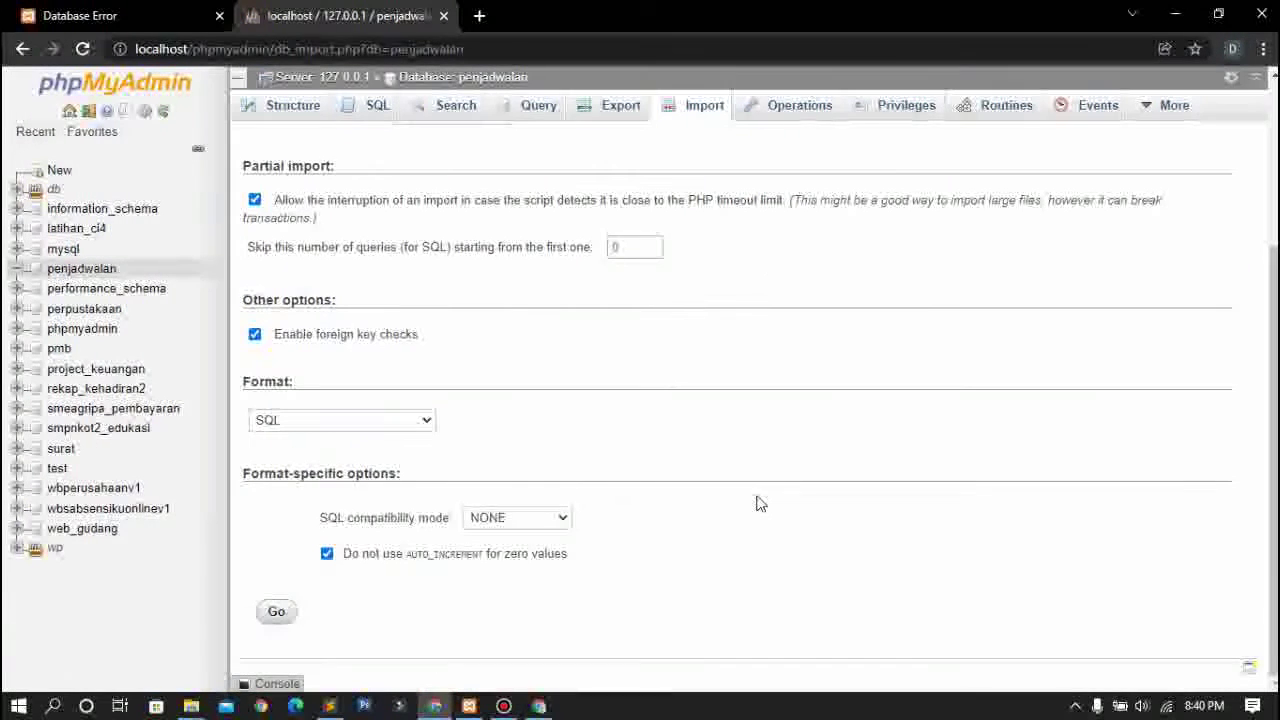
click(278, 612)
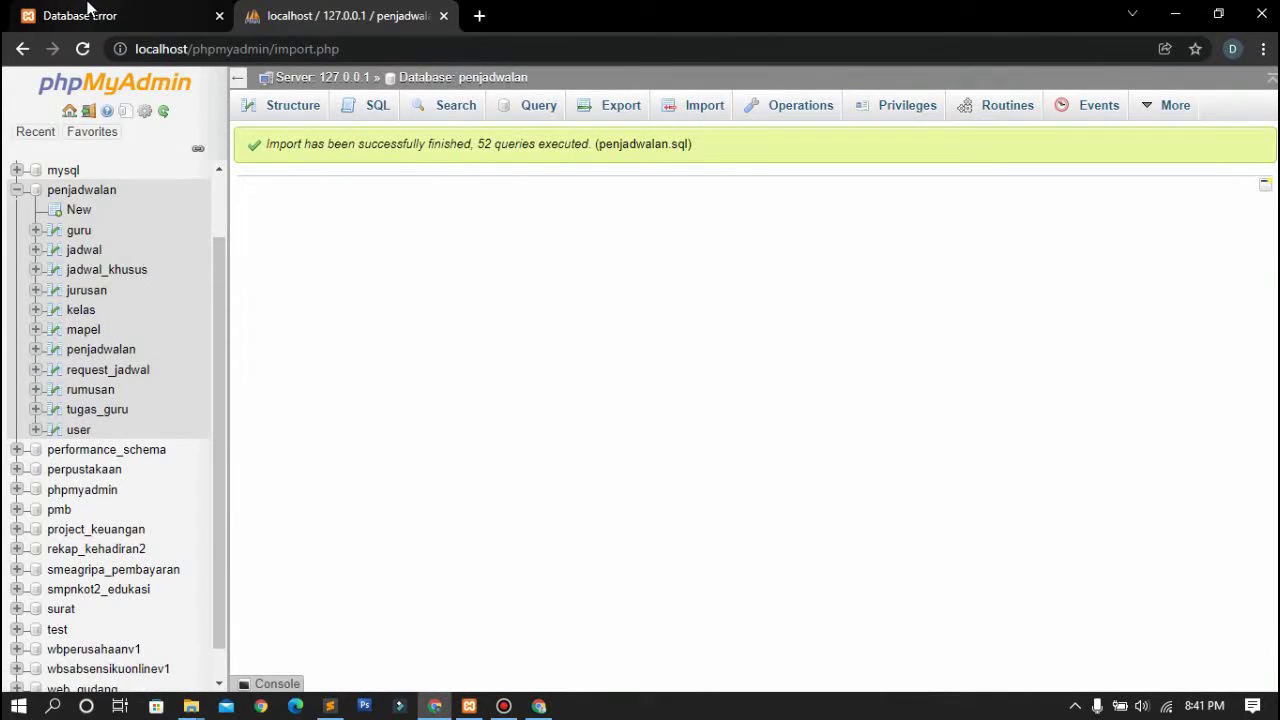
click(88, 12)
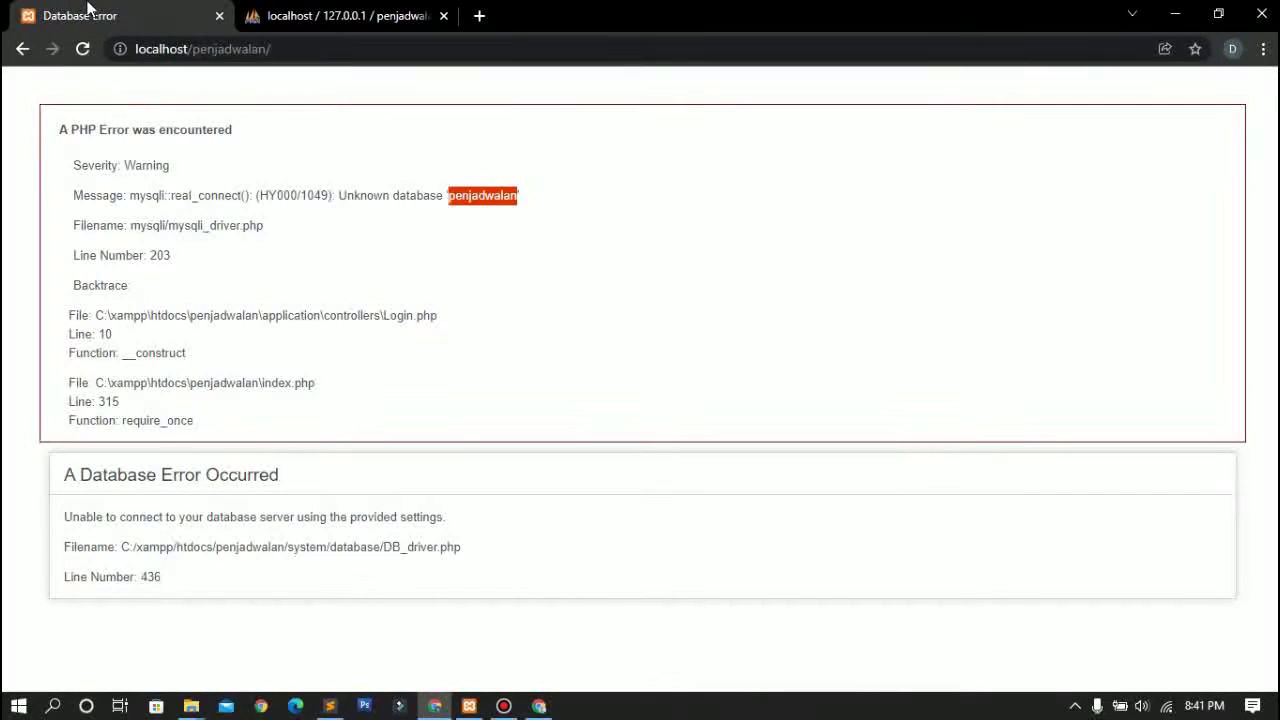
Reload the app and sign in with the administrator's username and password
click(85, 52)
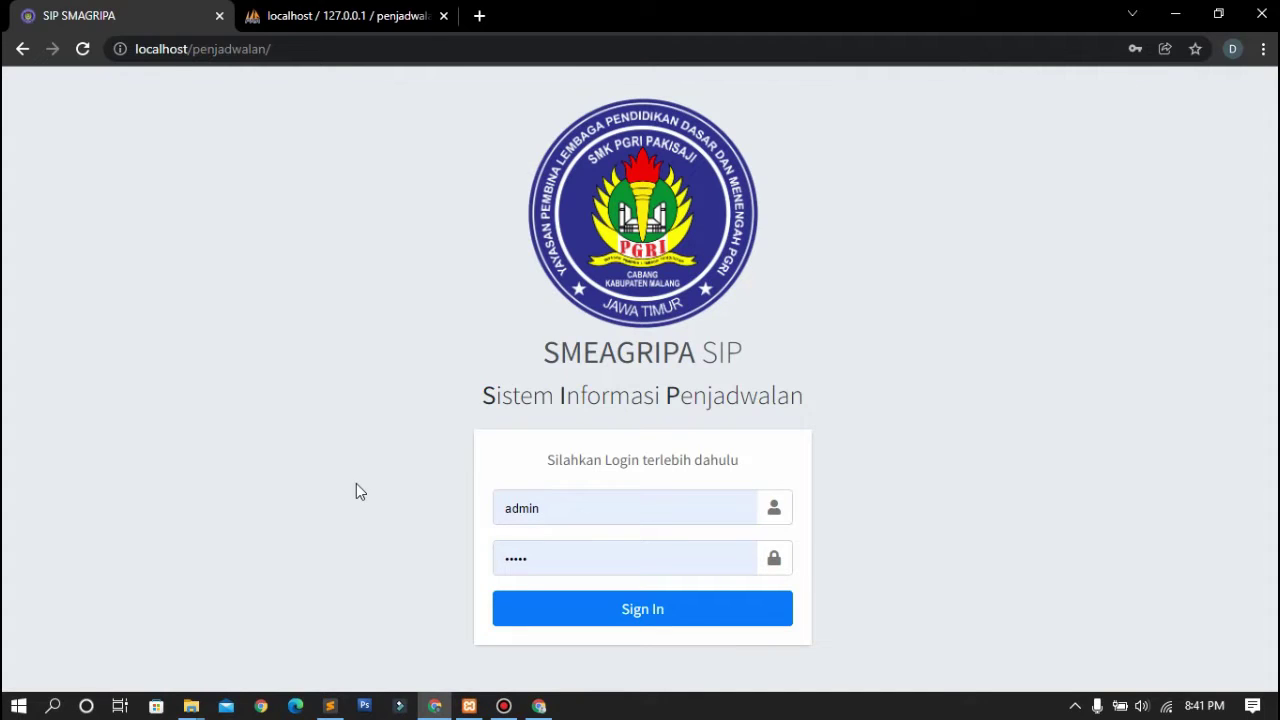
click(663, 511)
text(adm)
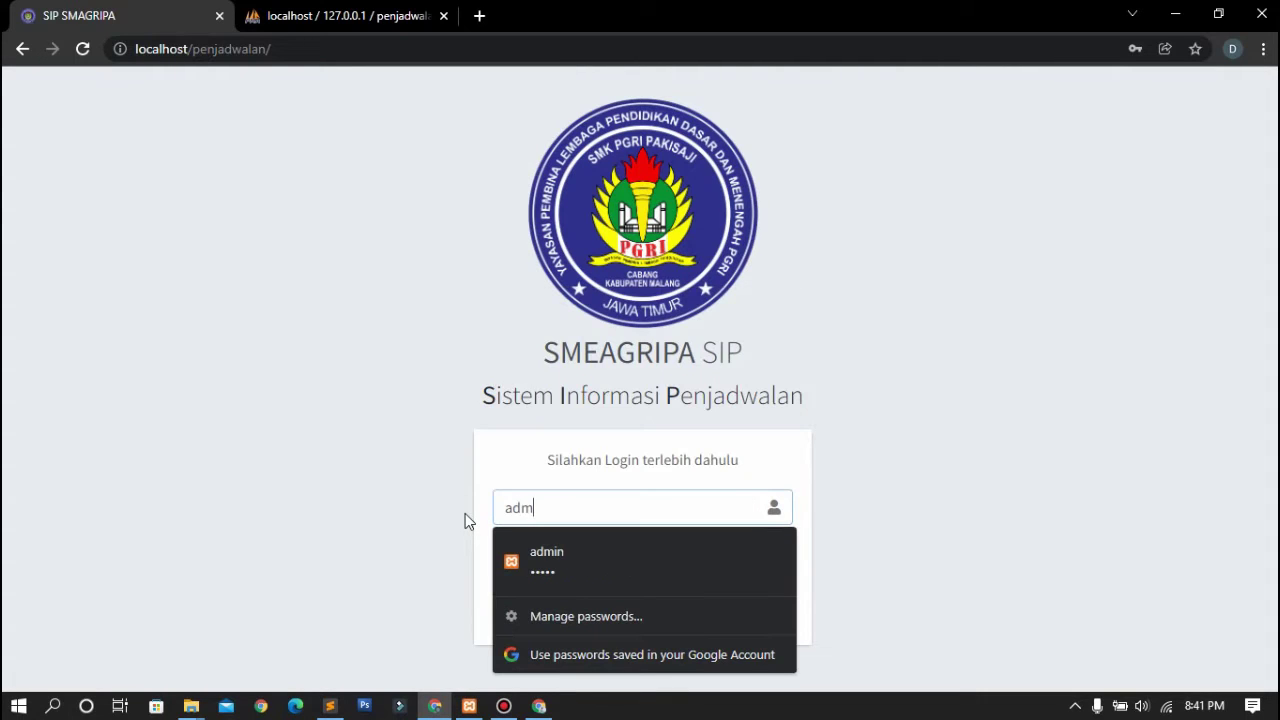
text(in)
click(418, 486)
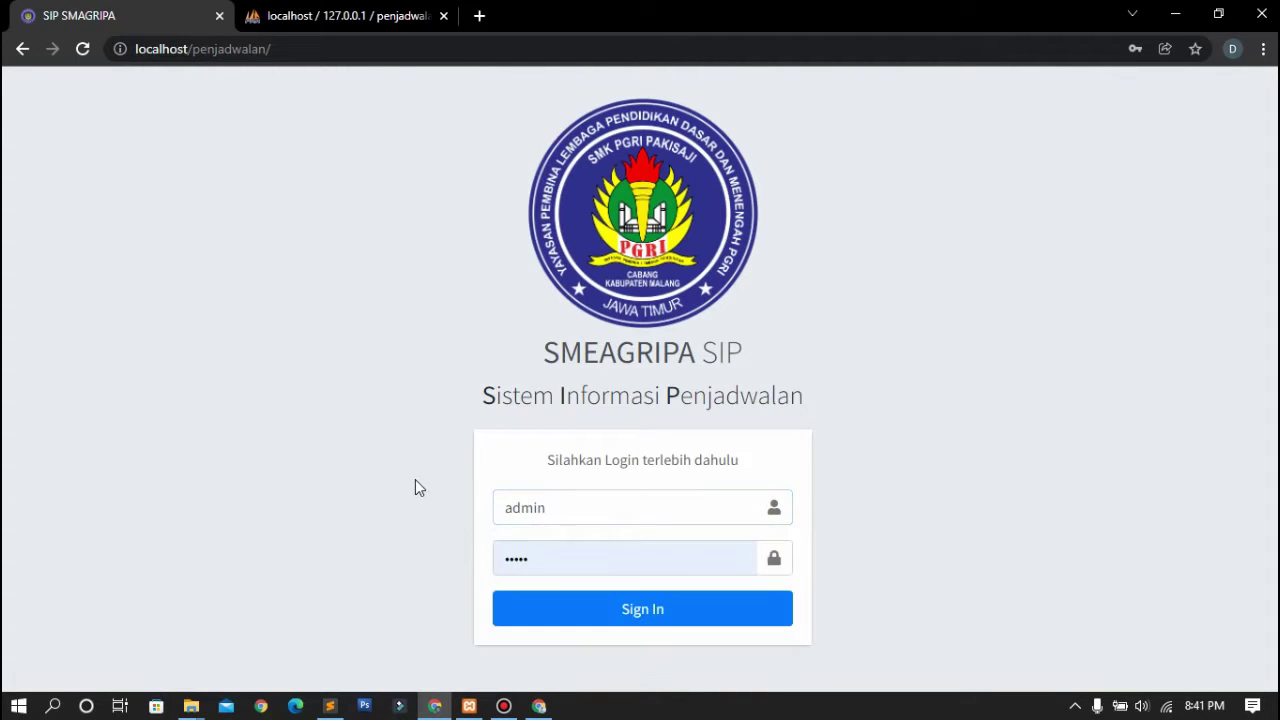
click(614, 561)
key(ctrl+a)
text(ad)
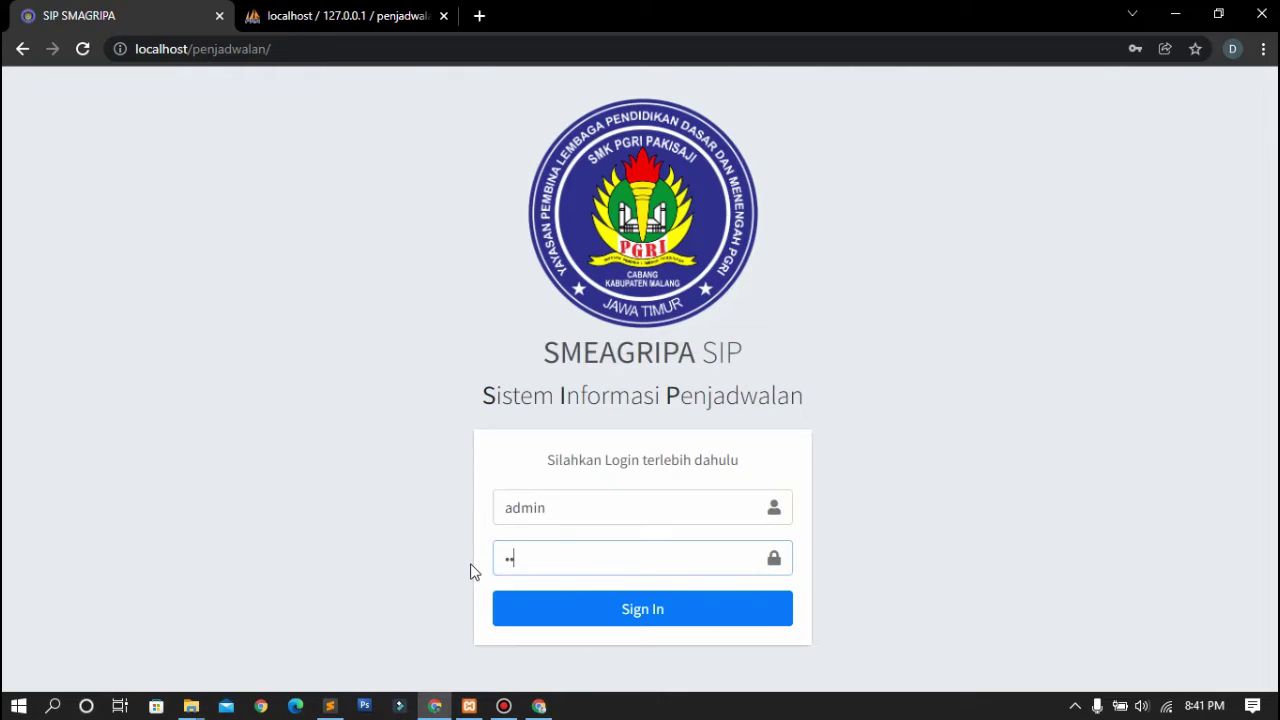
text(min)
click(654, 617)
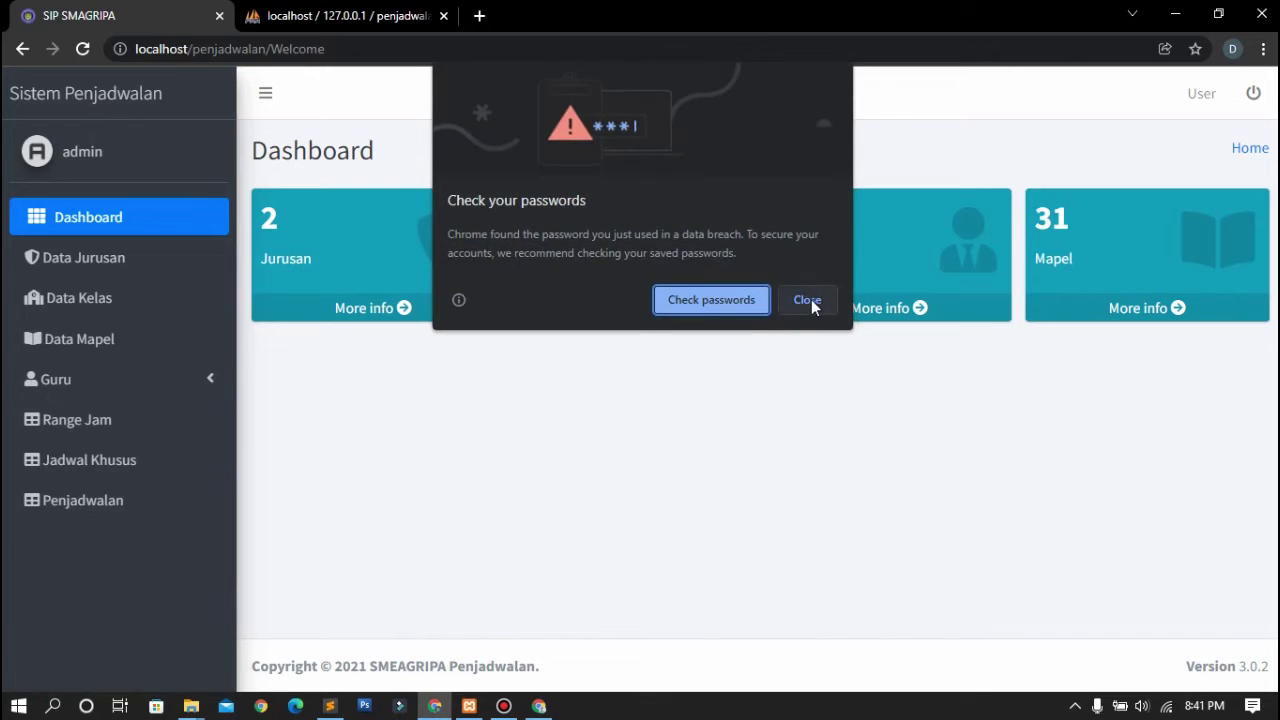
Dismiss Chrome's password warning and scroll through the Data Jurusan list
click(807, 299)
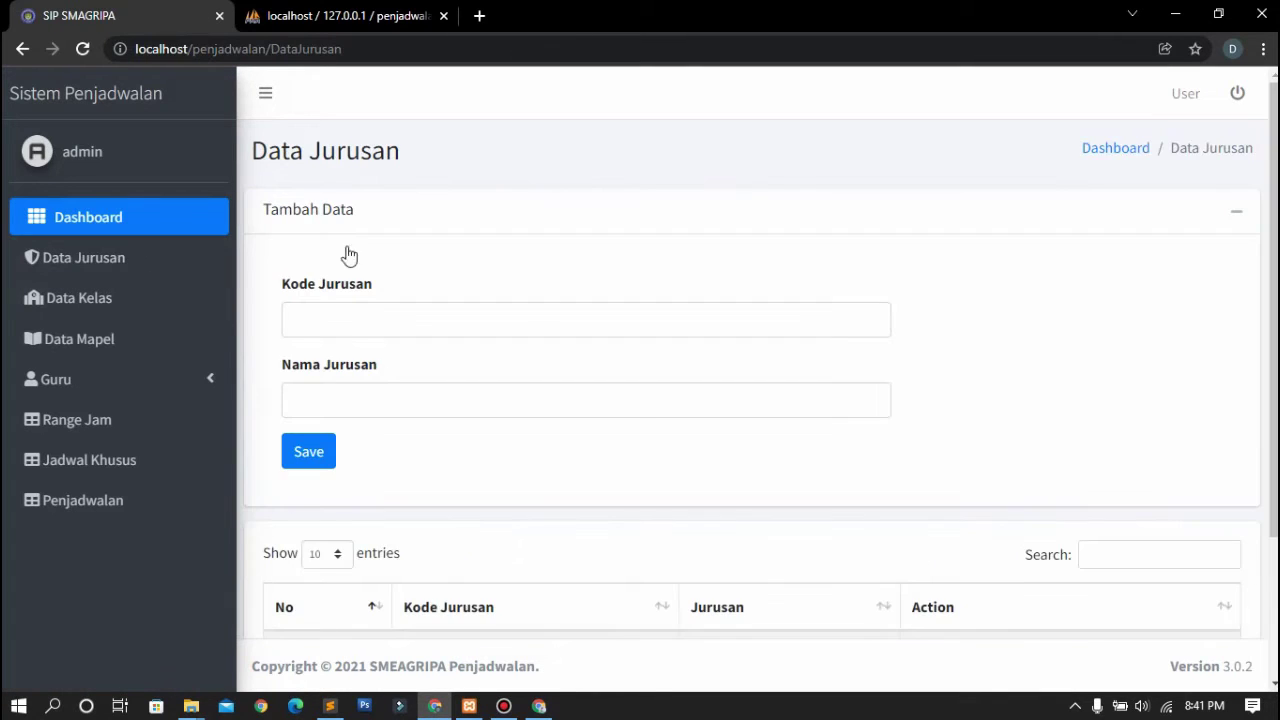
scroll(551, 303, down, 3)
scroll(551, 303, down, 1)
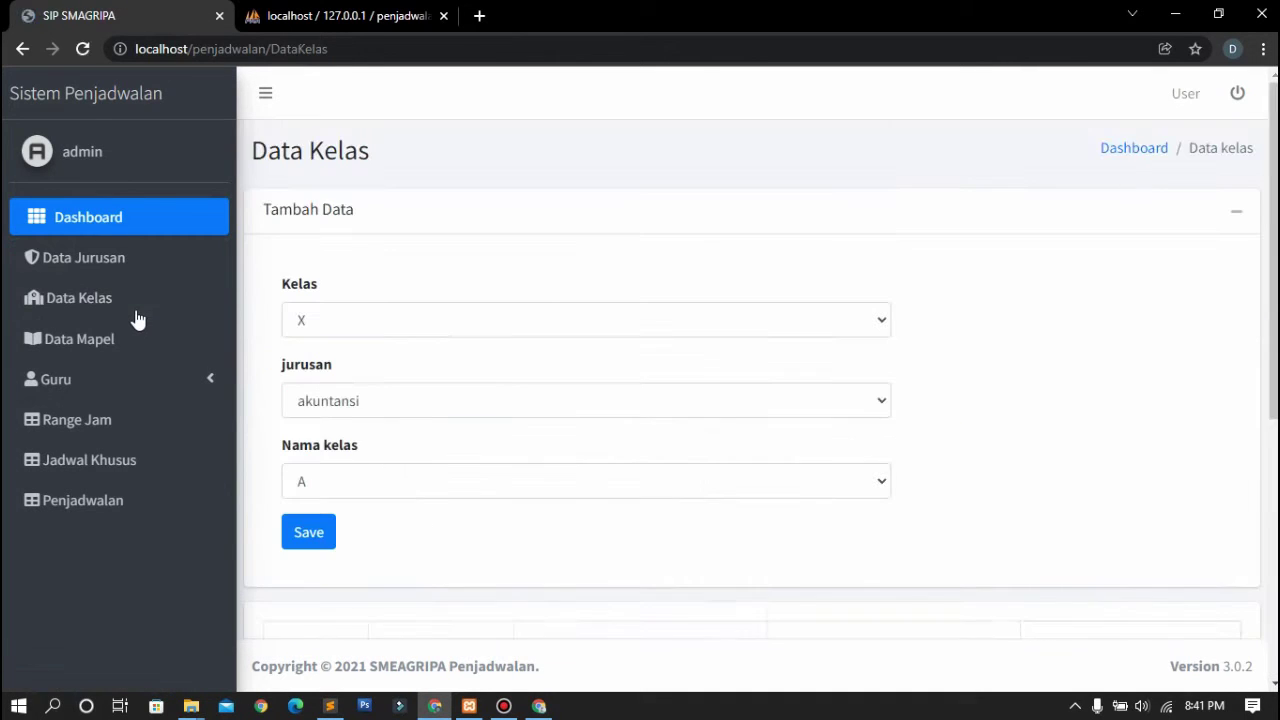
scroll(526, 326, down, 1)
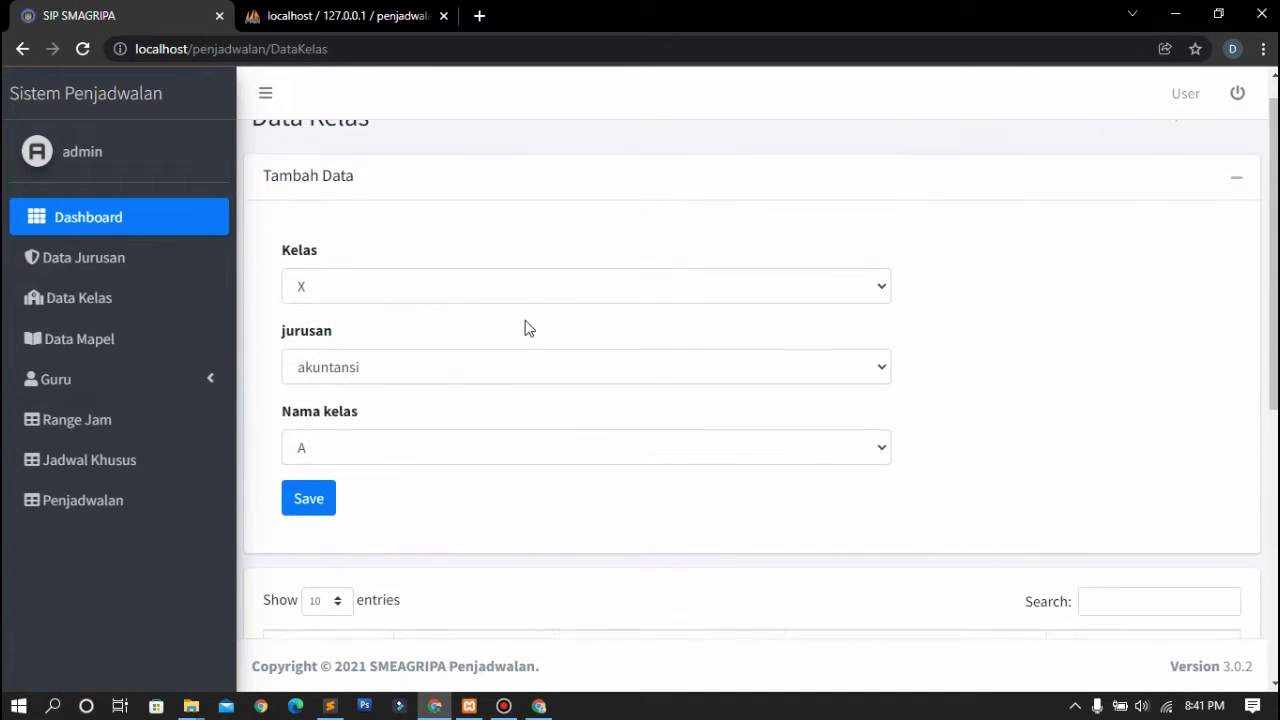
On Data Kelas, choose Kelas XII, jurusan perkantoran and Nama kelas Q without saving
click(720, 303)
click(681, 355)
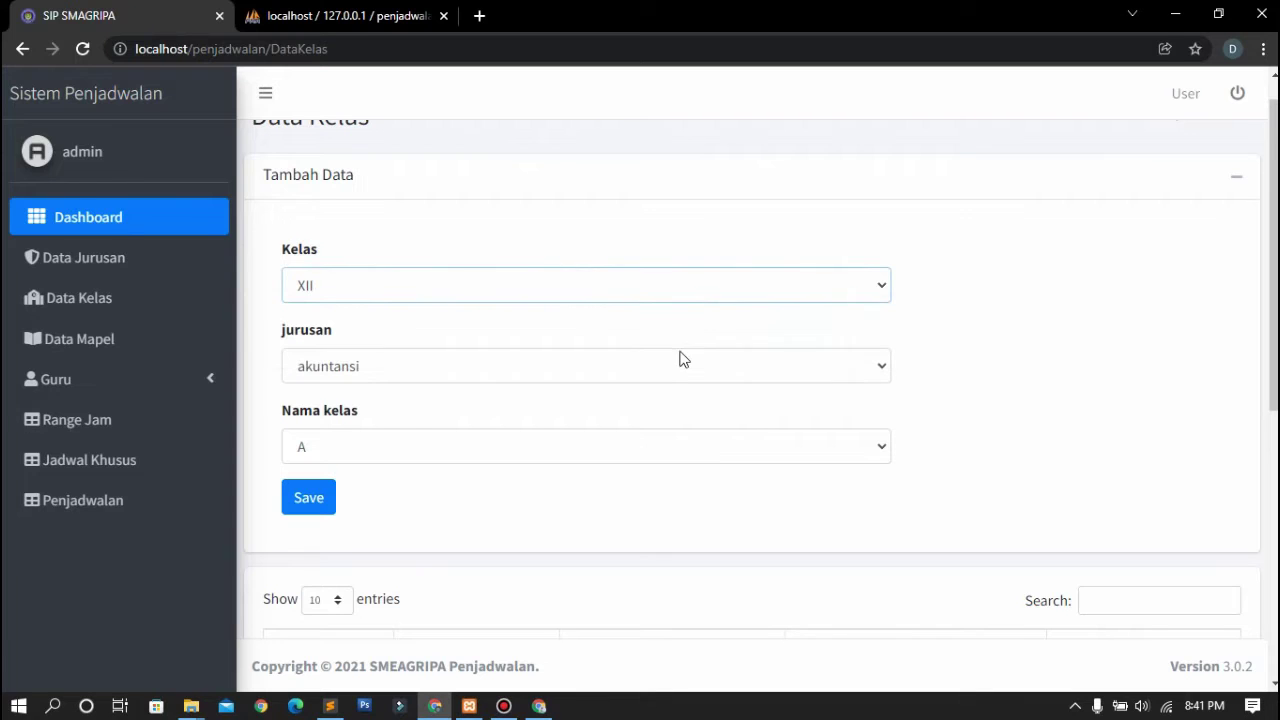
click(600, 368)
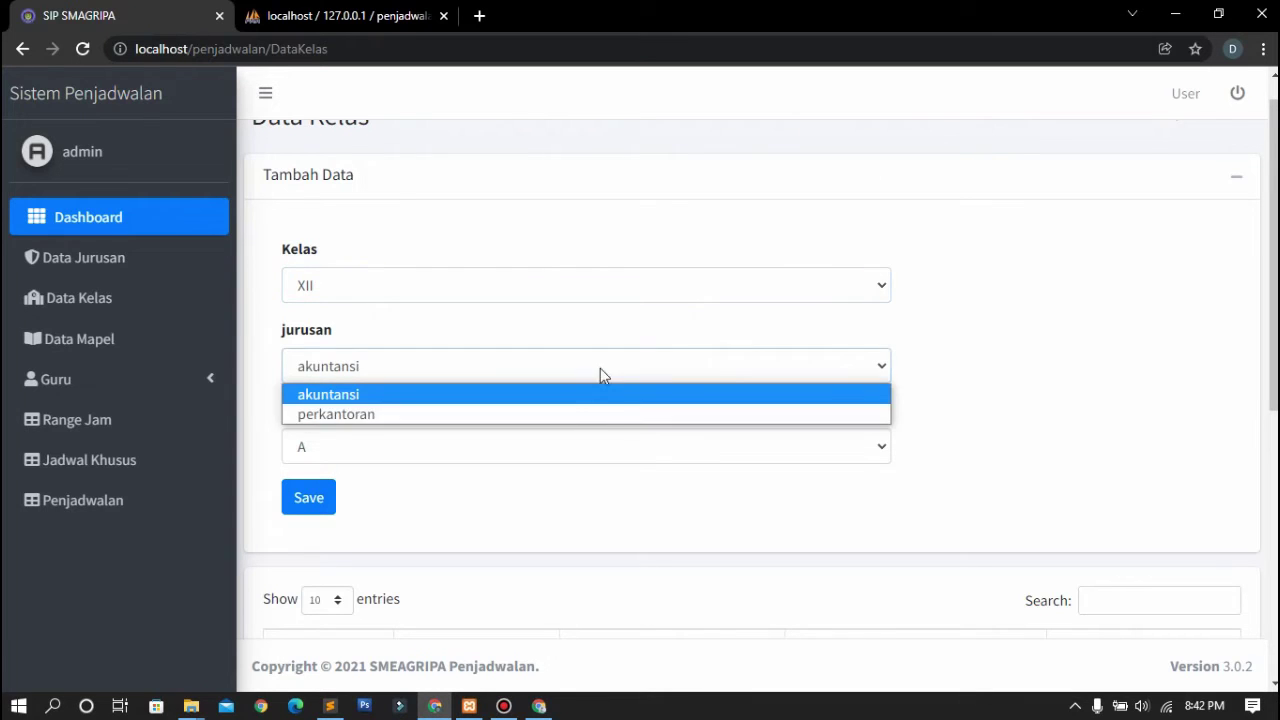
click(569, 410)
click(509, 455)
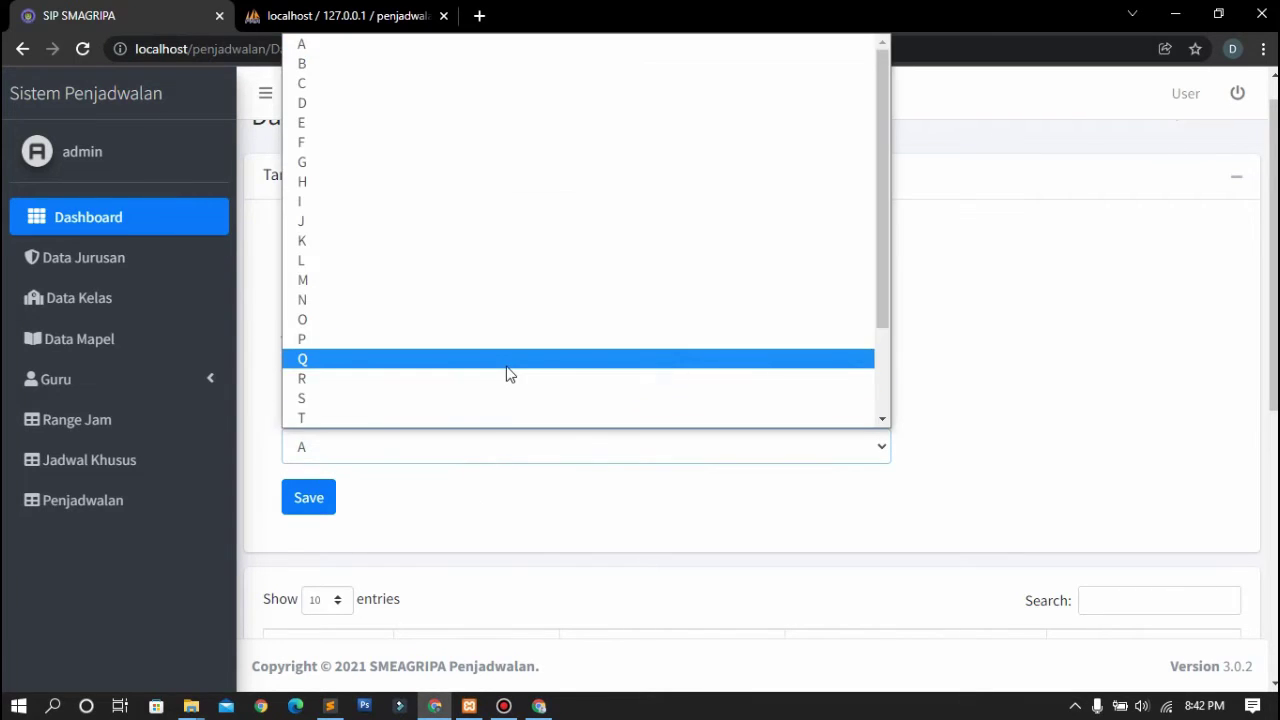
click(507, 370)
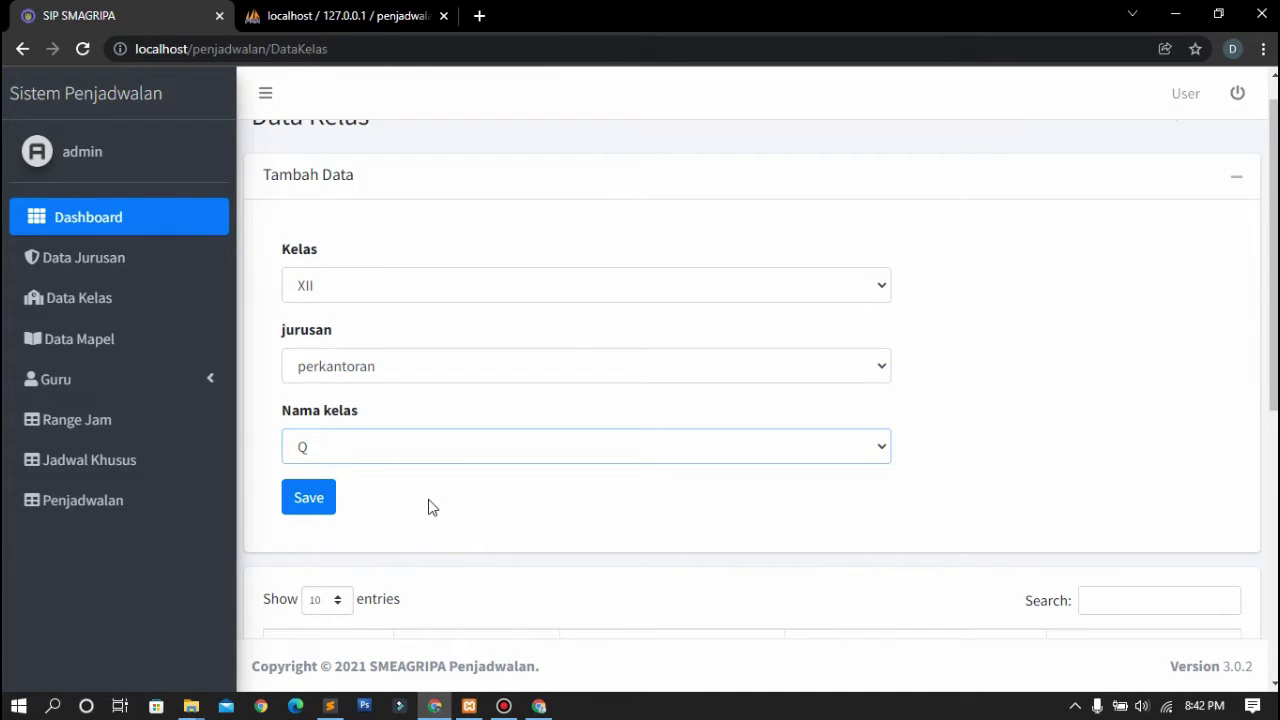
scroll(429, 506, down, 4)
scroll(428, 506, down, 2)
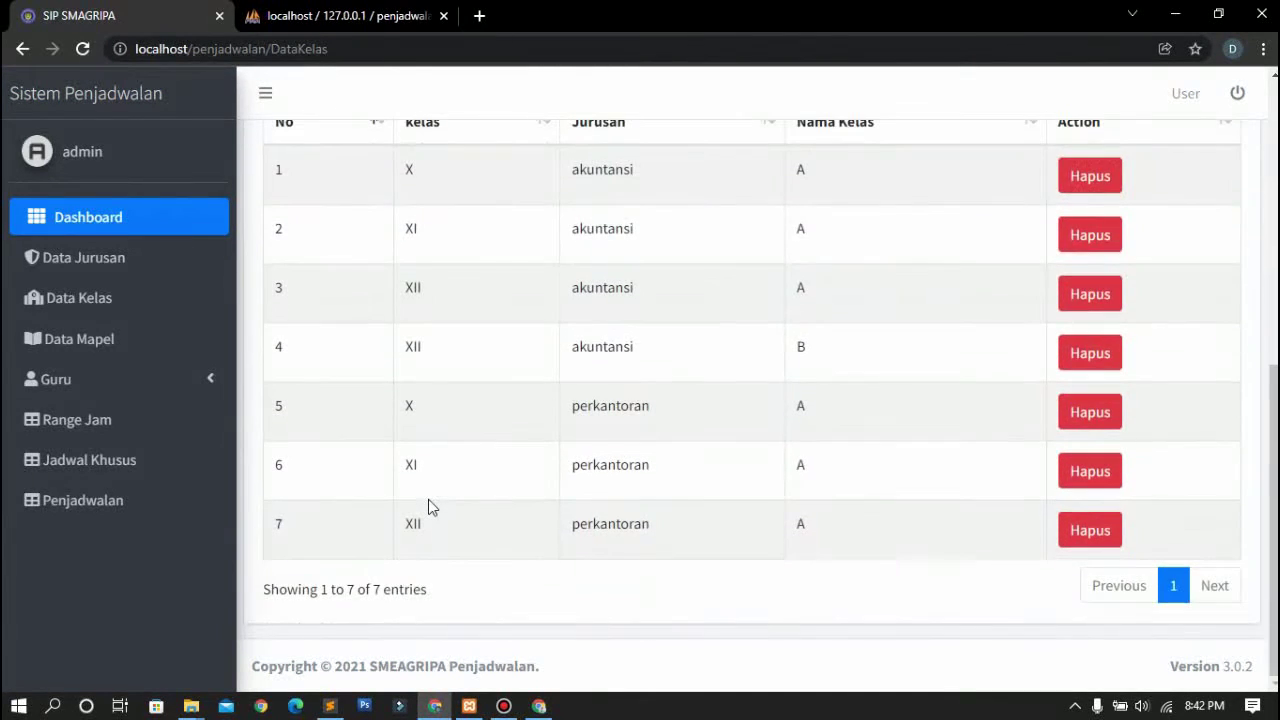
scroll(428, 506, up, 4)
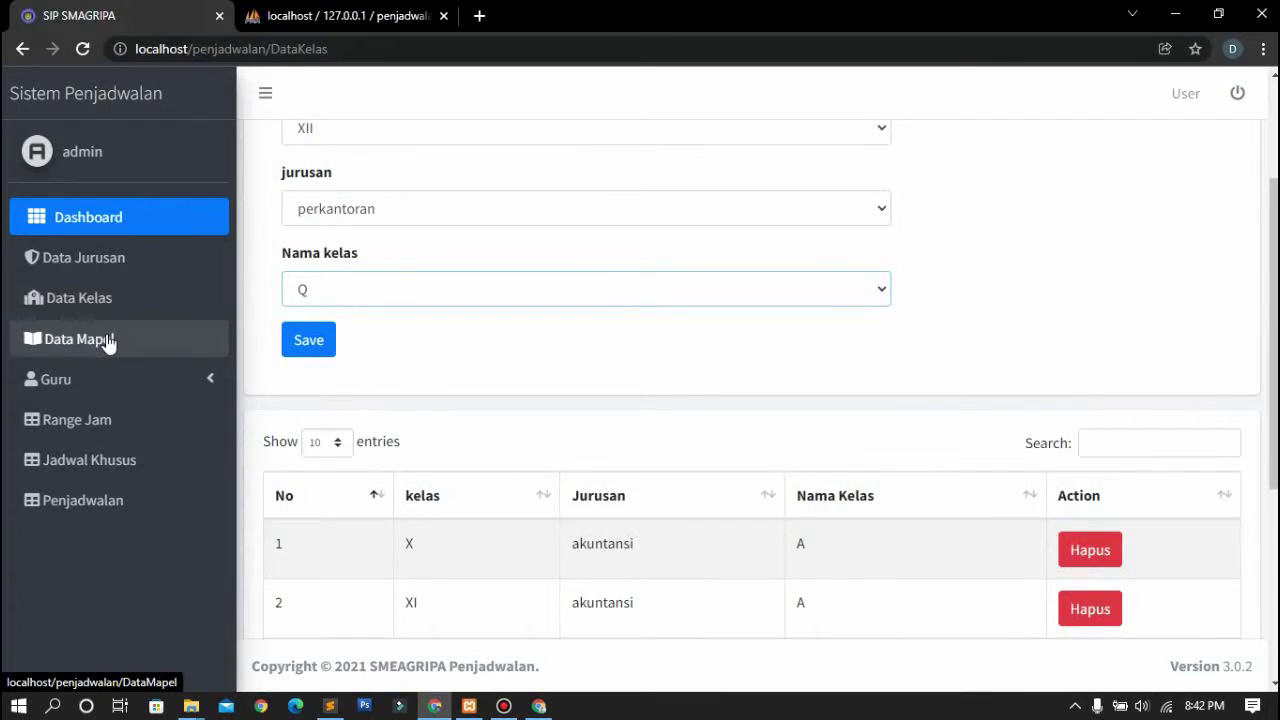
Scroll through the Data Mapel subjects list
click(106, 339)
scroll(514, 334, down, 2)
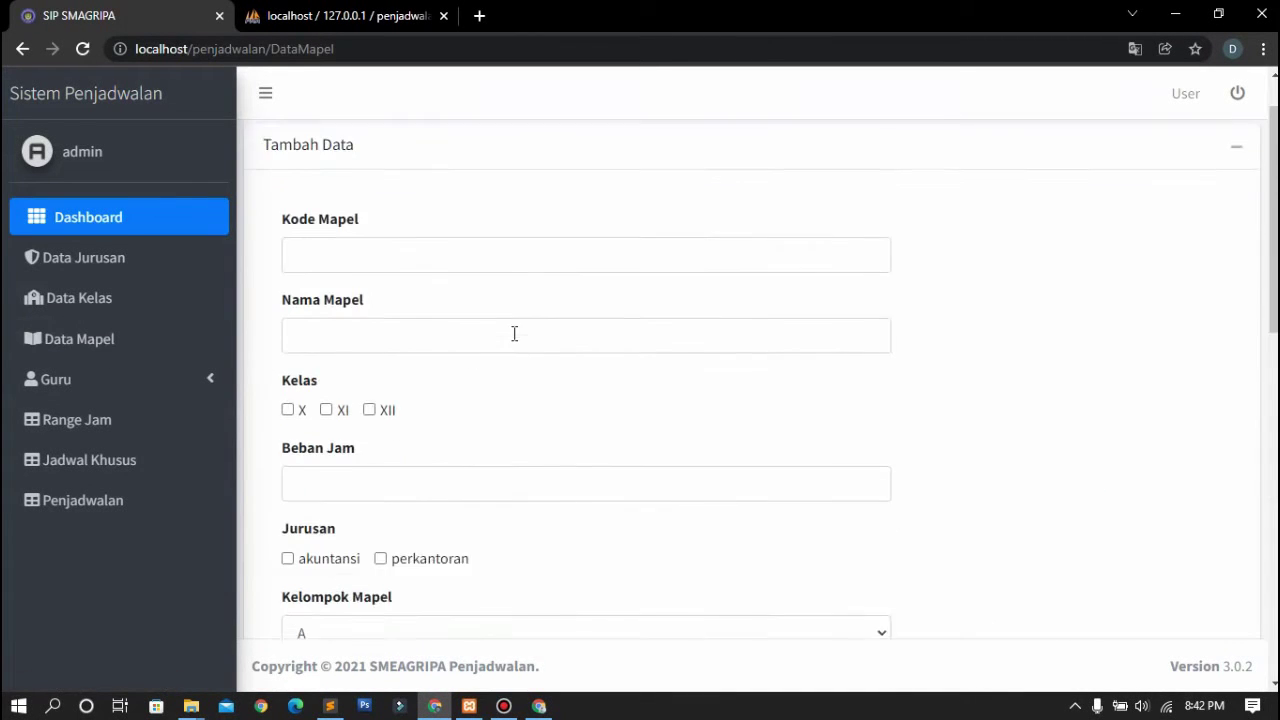
scroll(523, 324, down, 1)
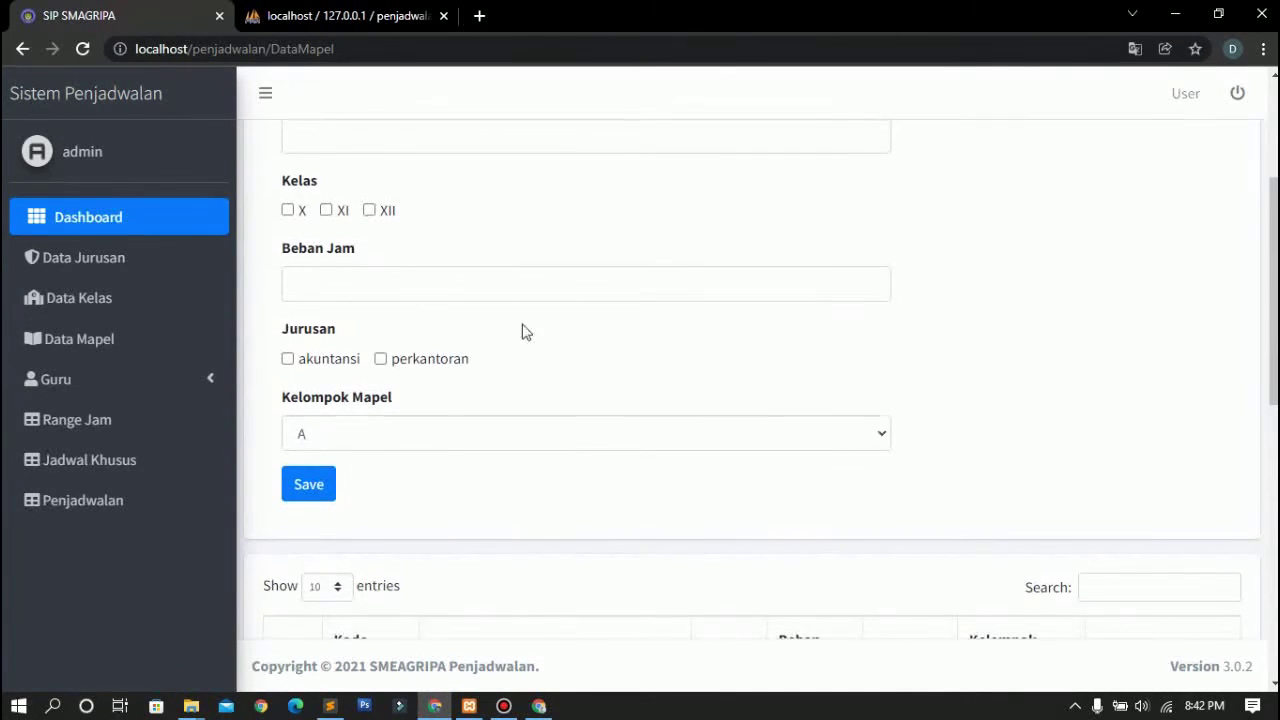
scroll(445, 338, down, 8)
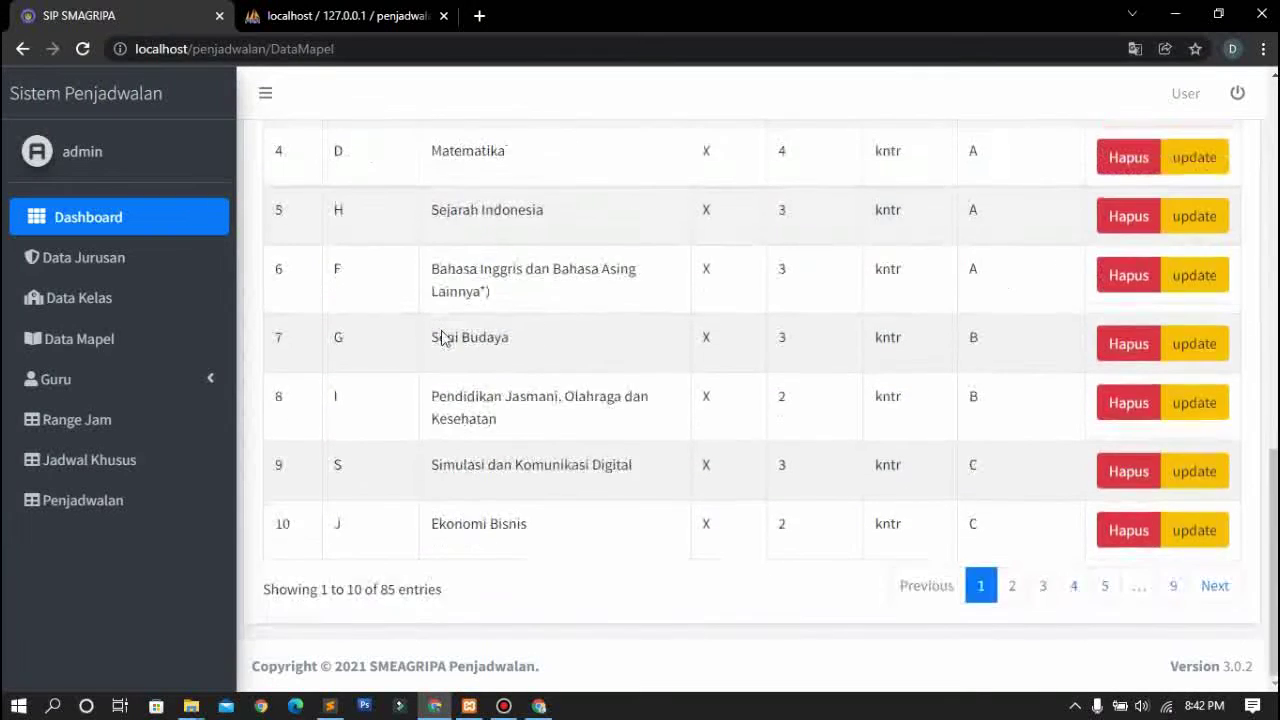
scroll(443, 331, up, 6)
scroll(443, 331, up, 3)
Review teacher data and Penugasan Guru, viewing teachers for Pendidikan Agama dan Budi Pekerti
click(163, 395)
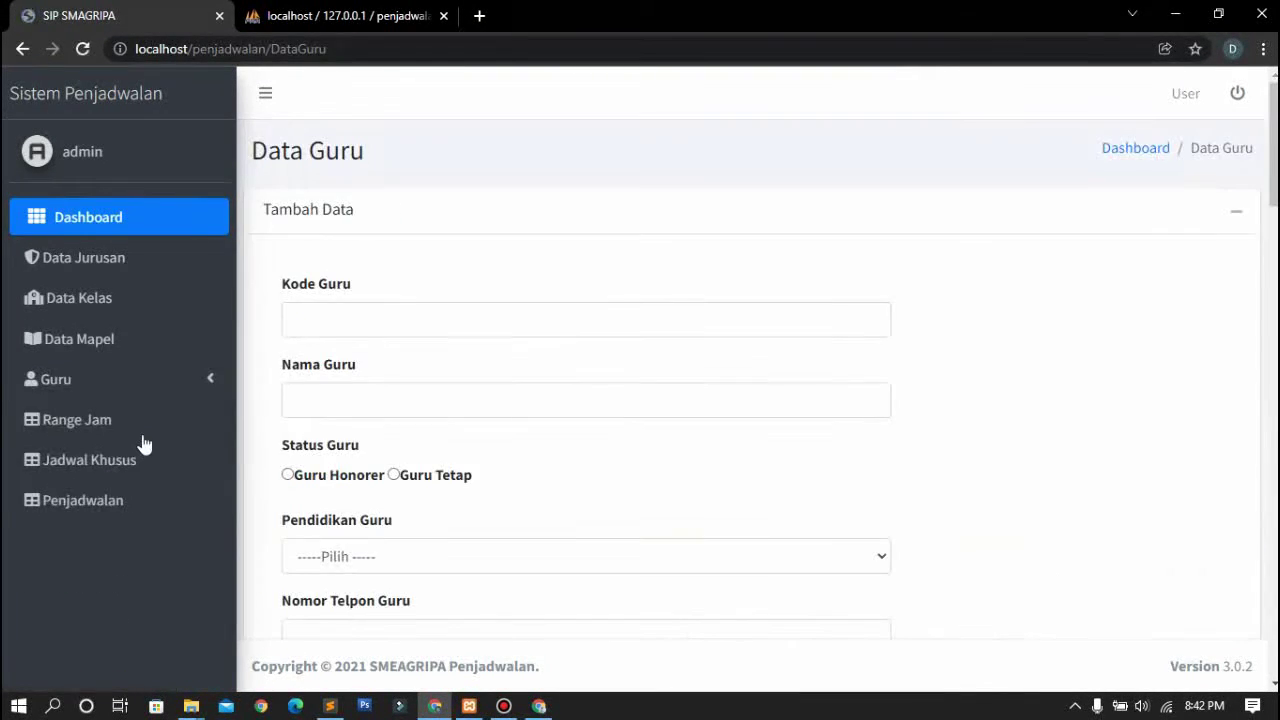
scroll(474, 391, down, 2)
scroll(475, 391, down, 8)
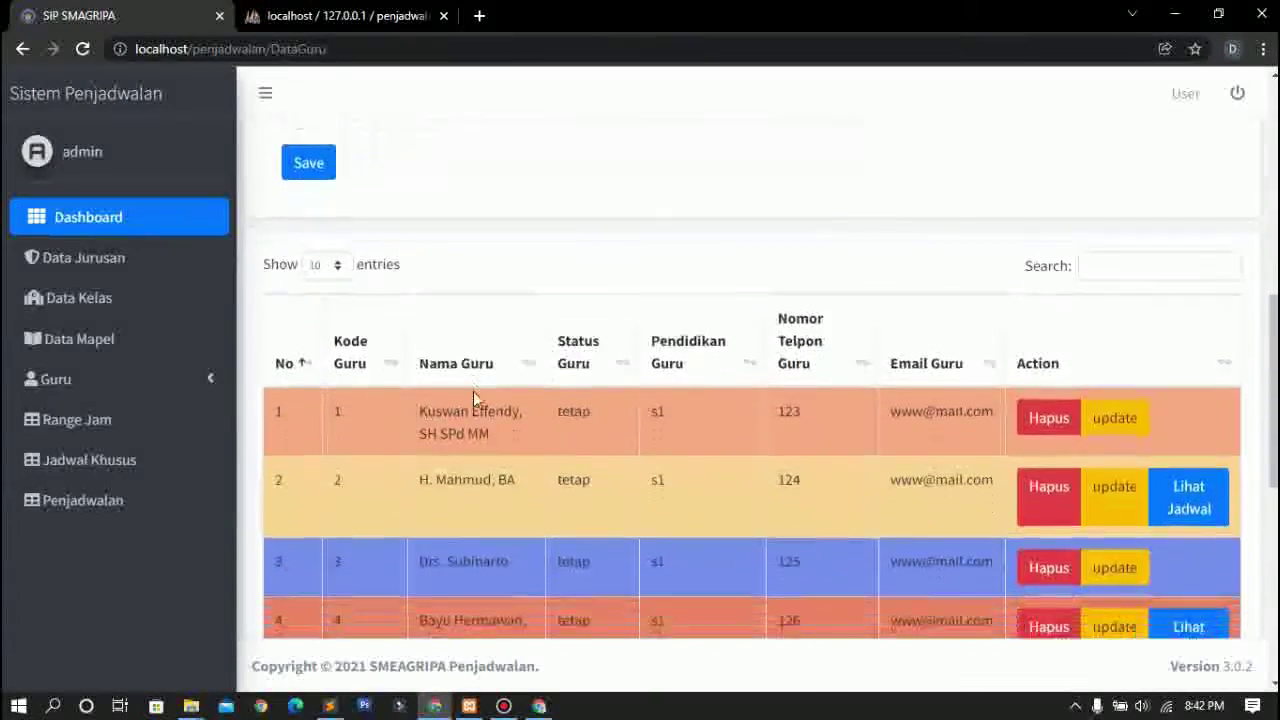
scroll(645, 362, down, 3)
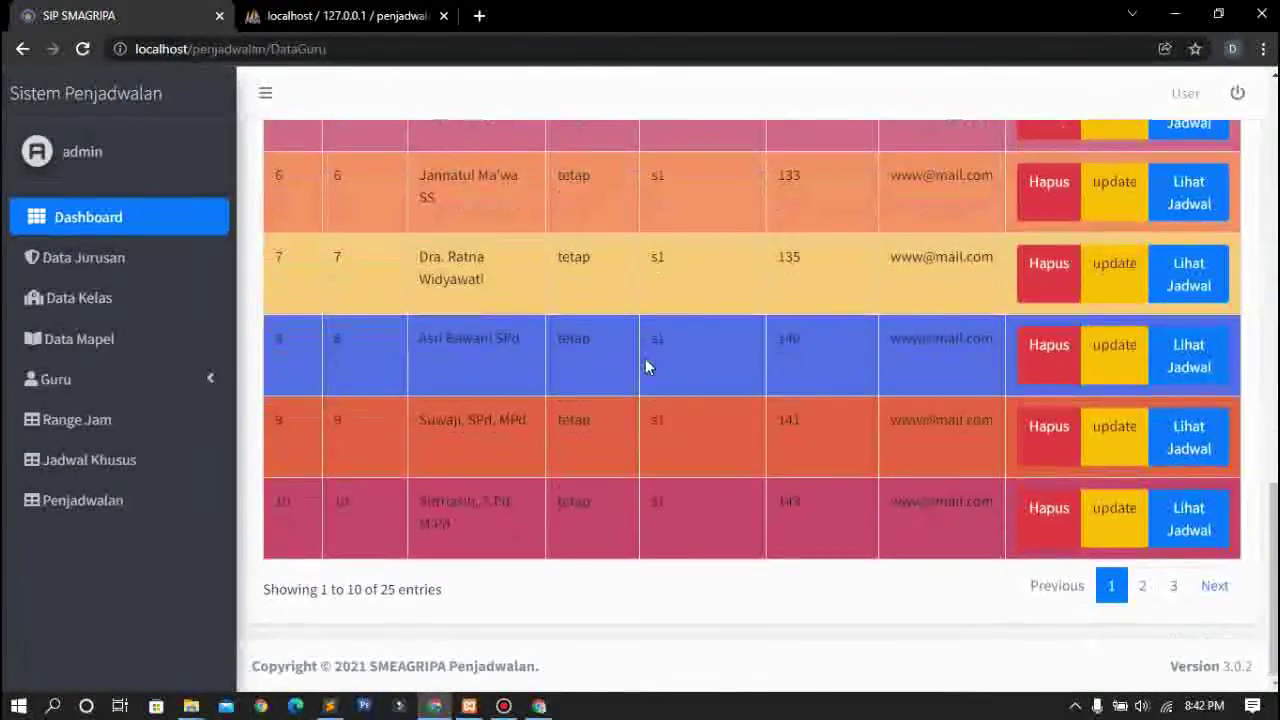
scroll(645, 362, up, 10)
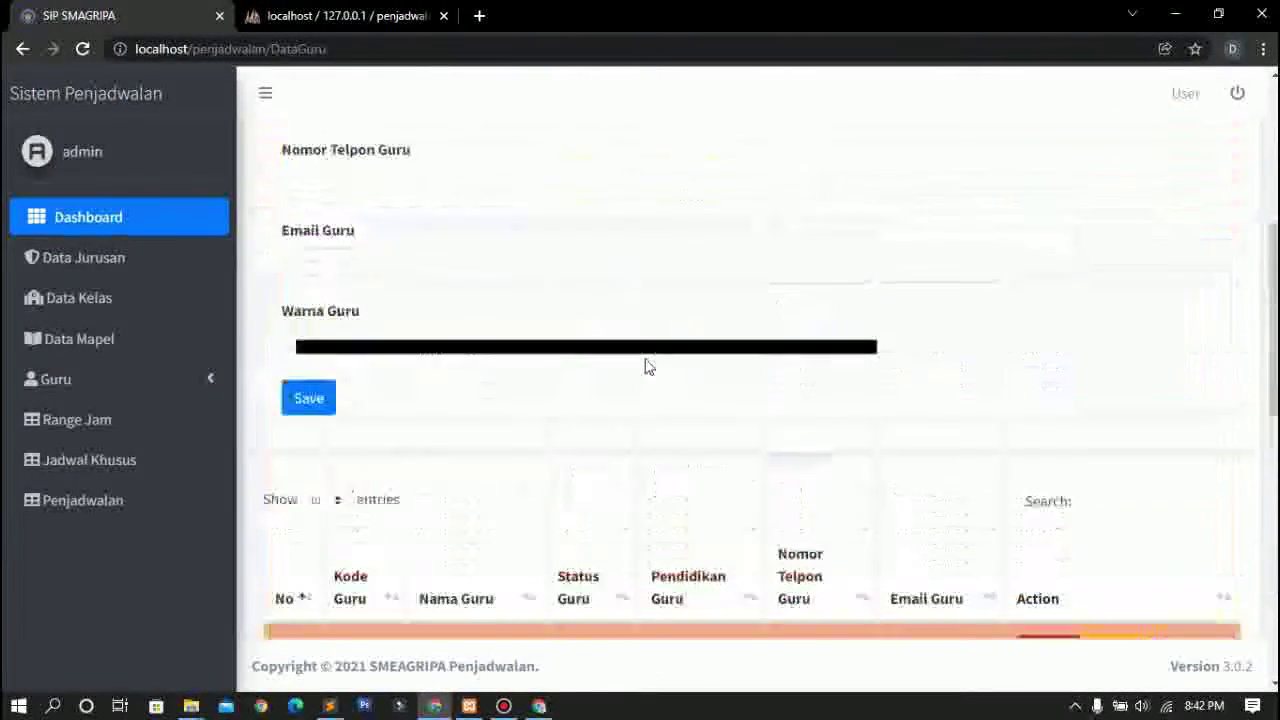
click(220, 384)
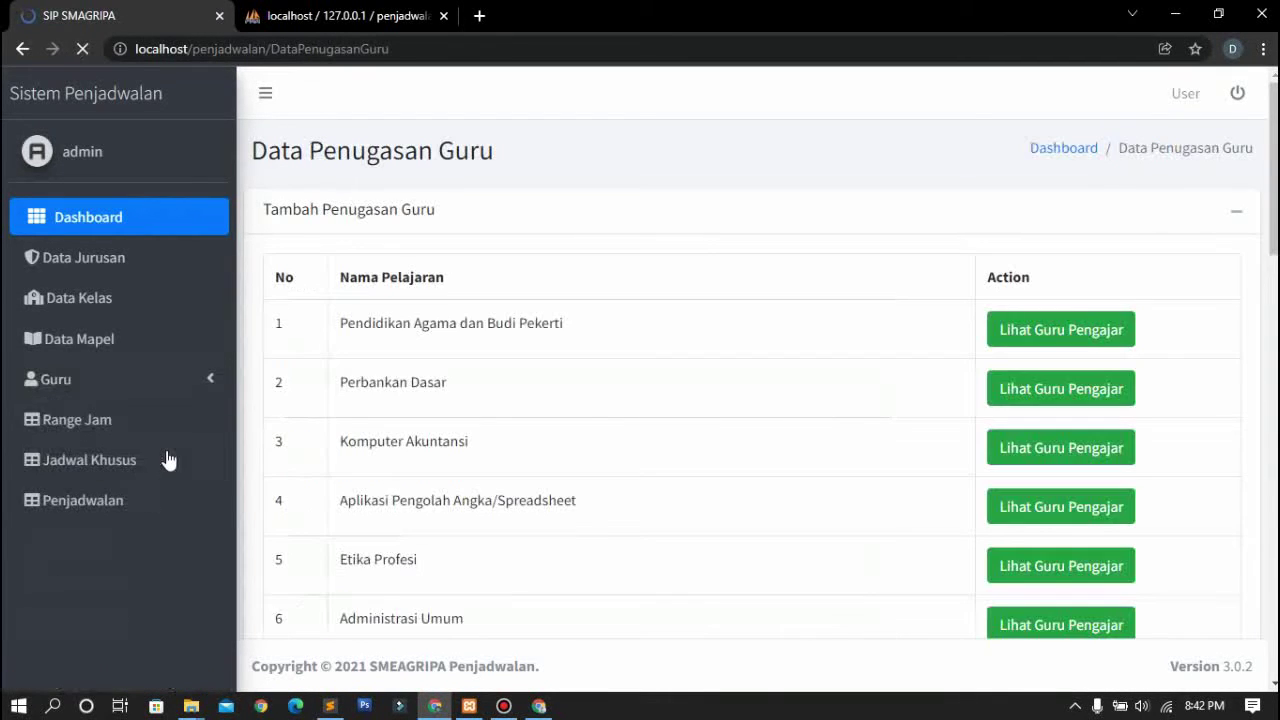
scroll(567, 335, down, 2)
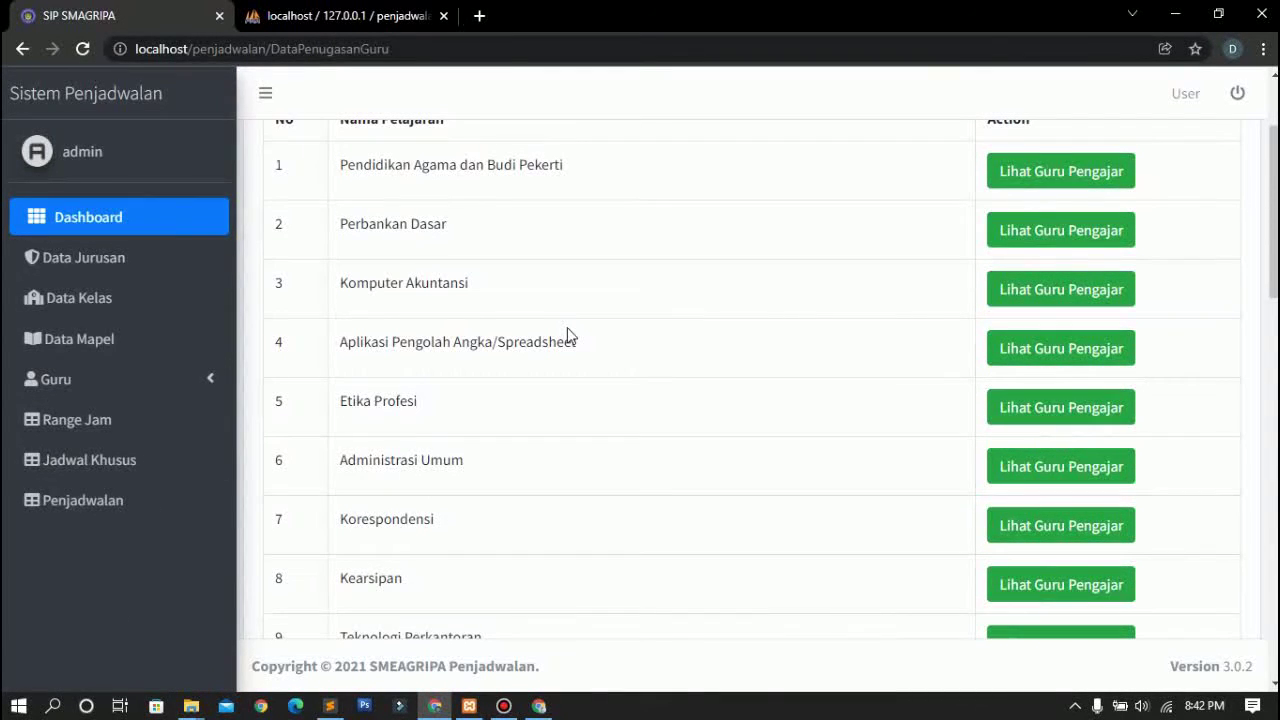
click(1015, 182)
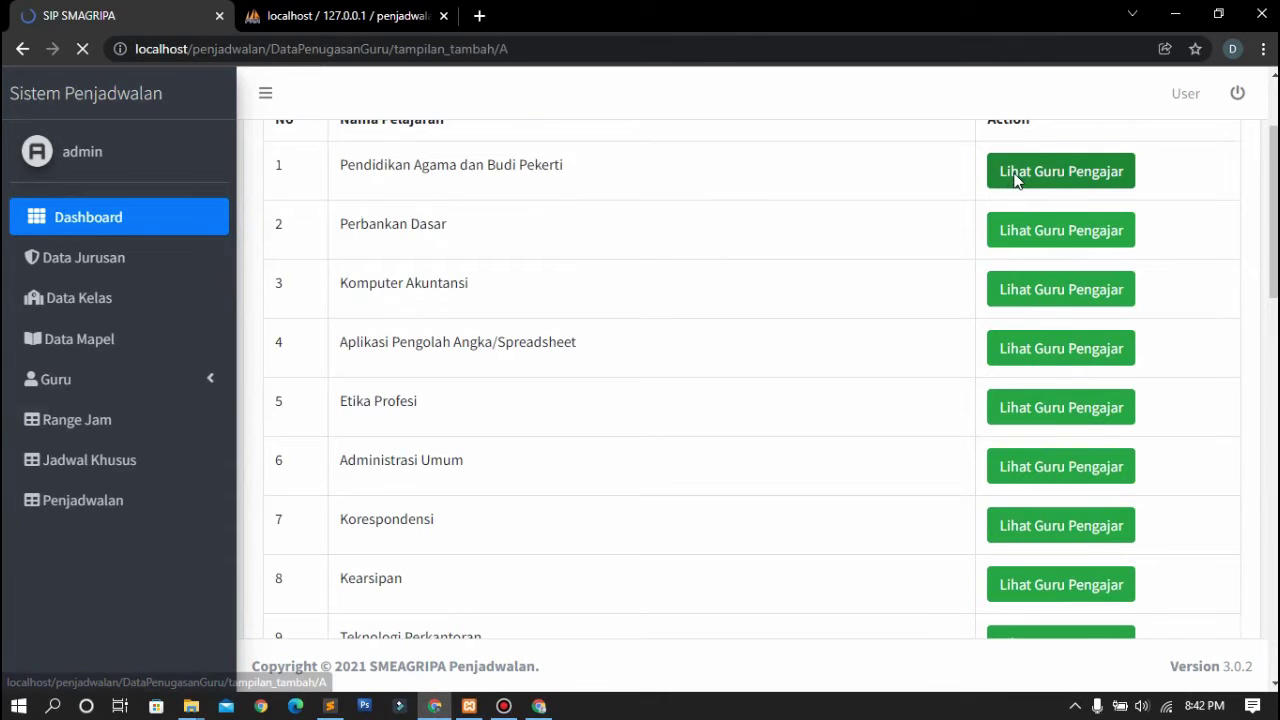
scroll(839, 295, down, 3)
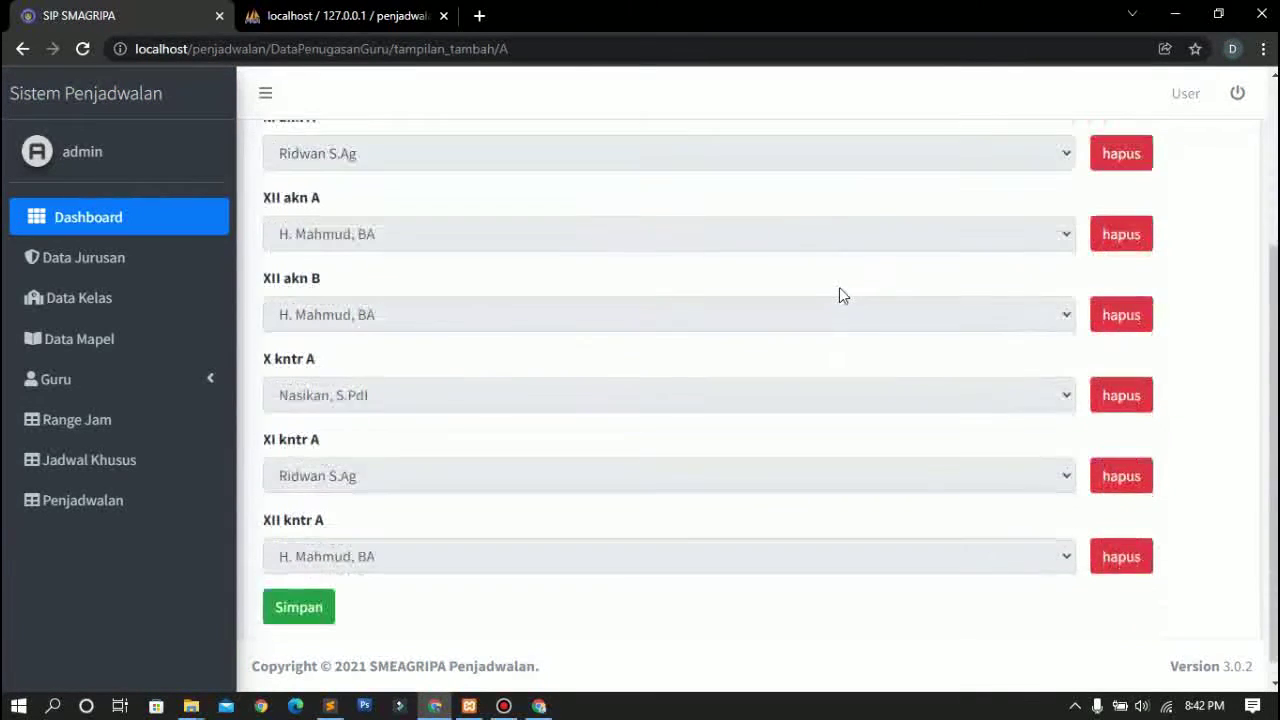
Browse Request Jadwal, Range Jam and the Jadwal Khusus upacara and istirahat entries
click(143, 394)
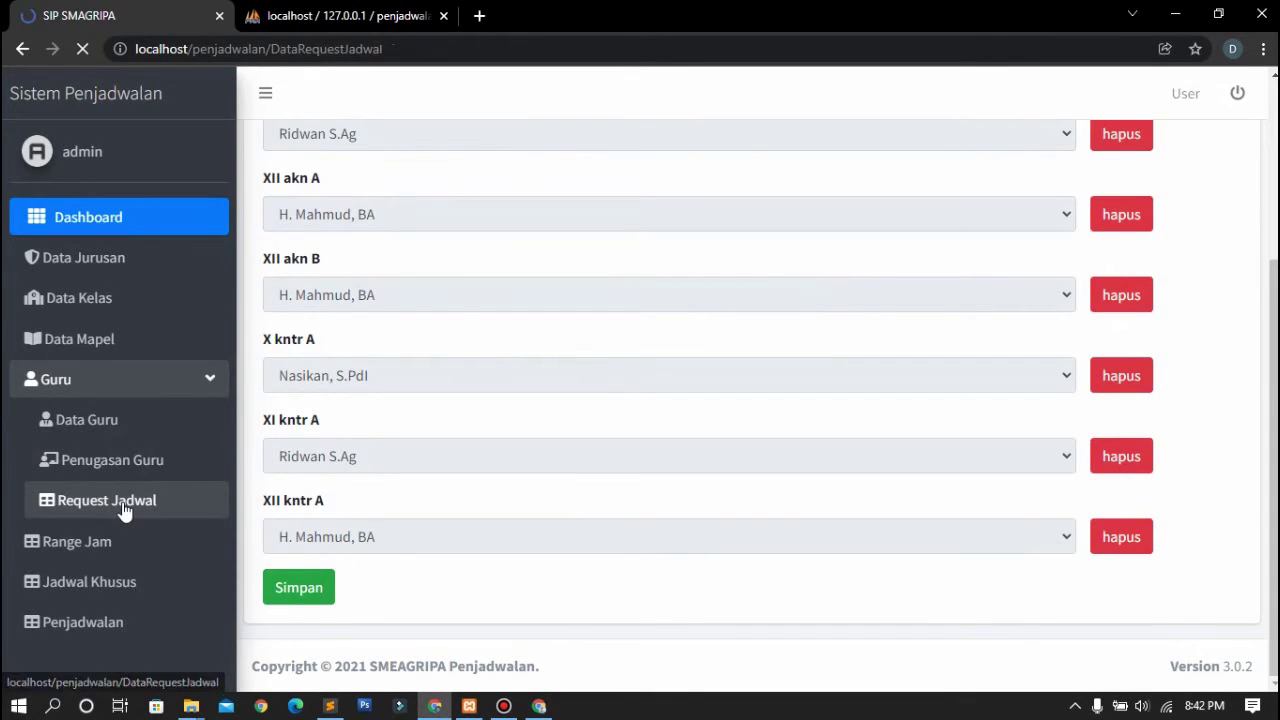
scroll(525, 373, down, 1)
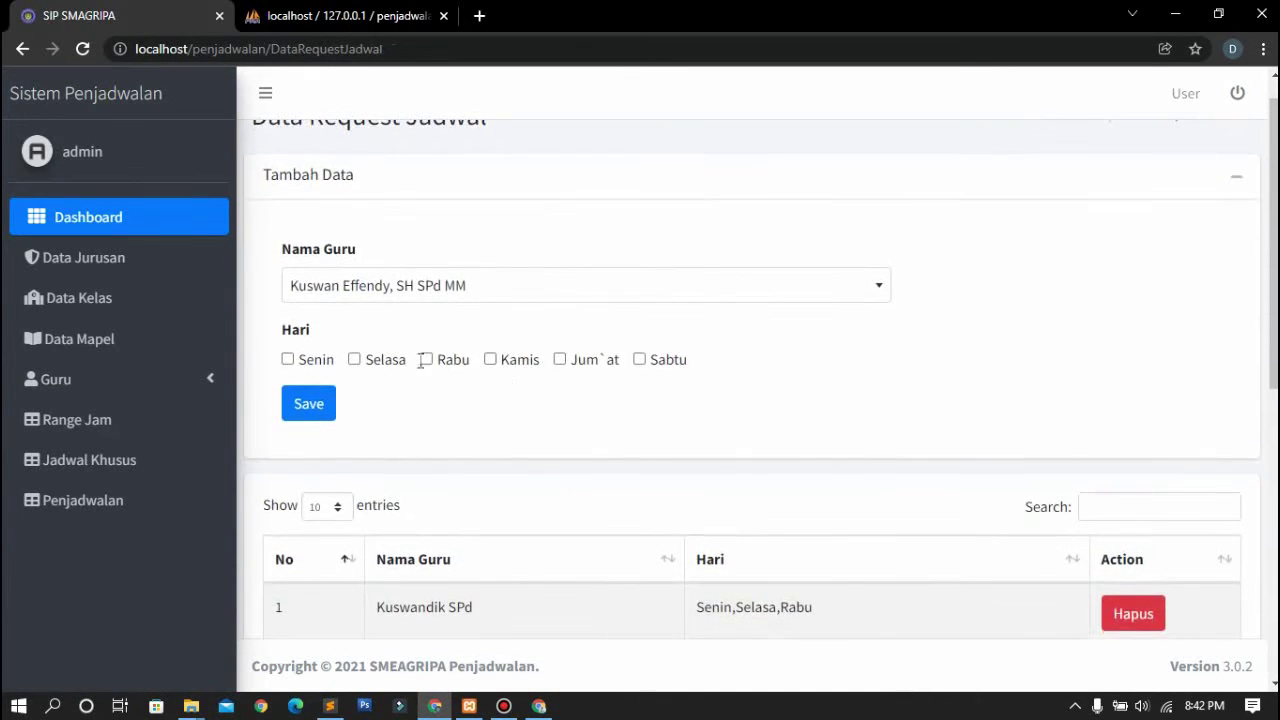
scroll(506, 380, down, 5)
scroll(505, 380, down, 1)
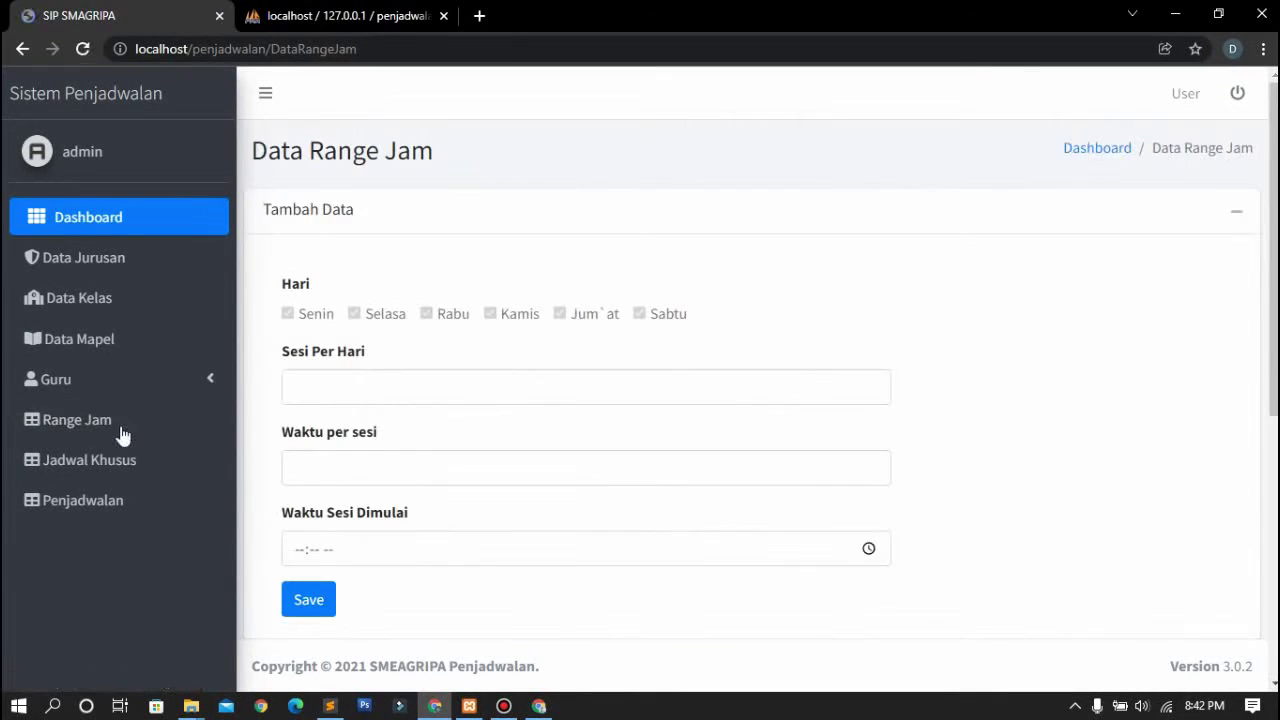
scroll(557, 374, down, 2)
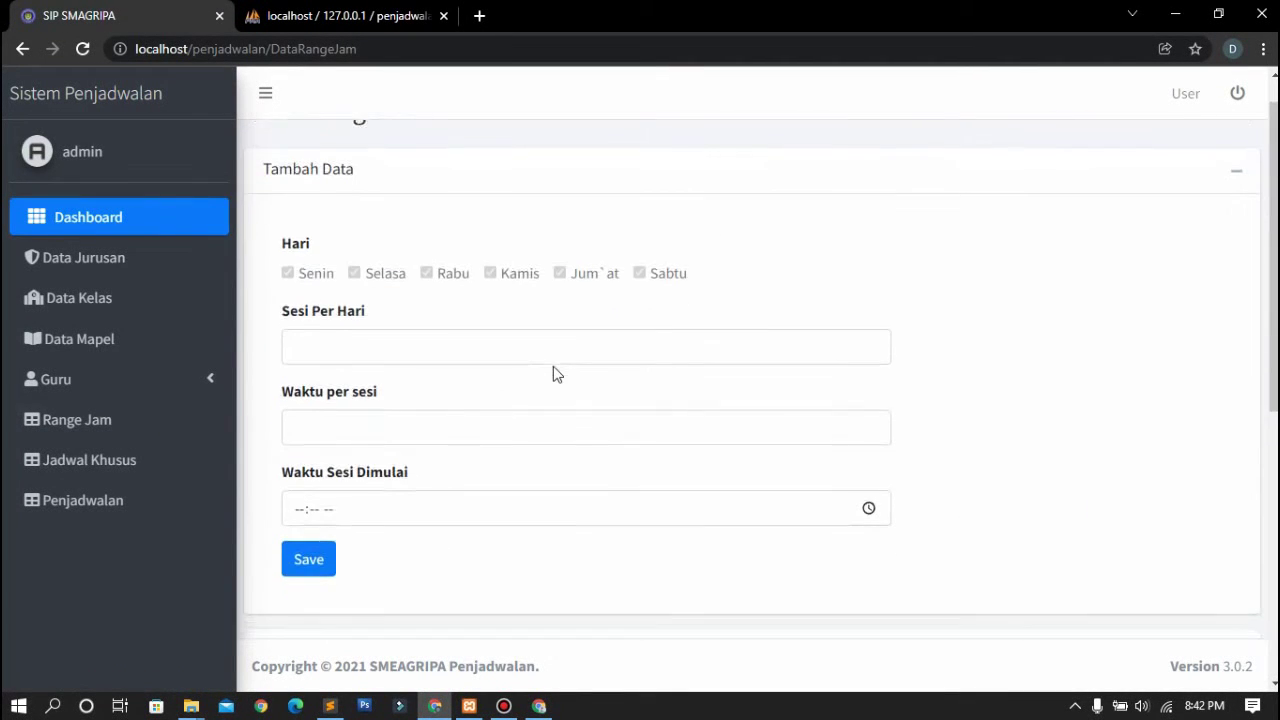
scroll(564, 324, down, 4)
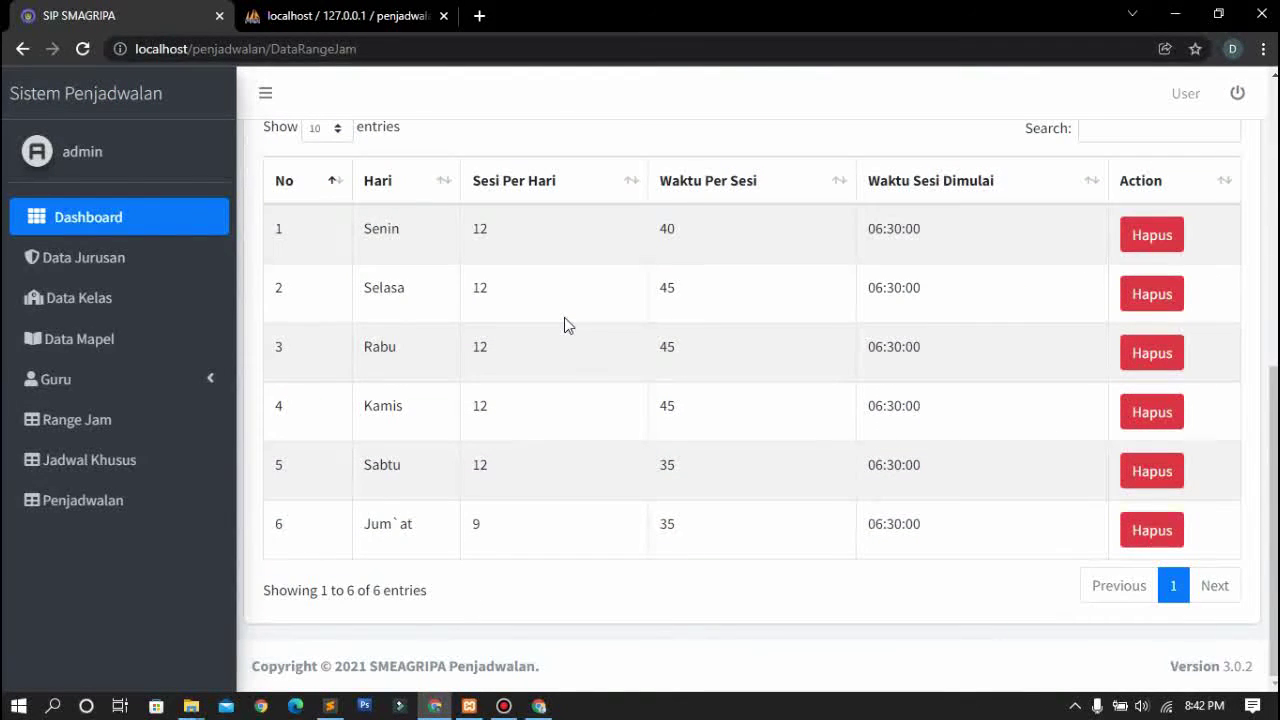
click(167, 467)
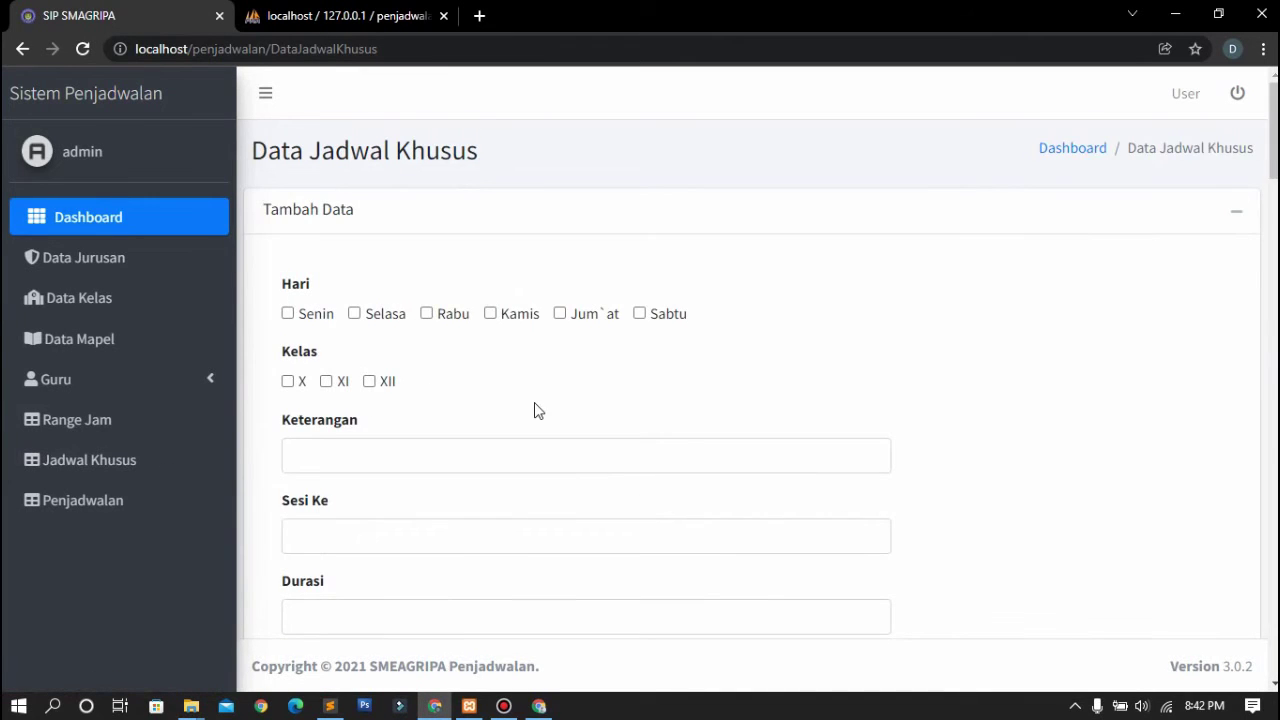
scroll(537, 410, down, 1)
scroll(537, 410, down, 6)
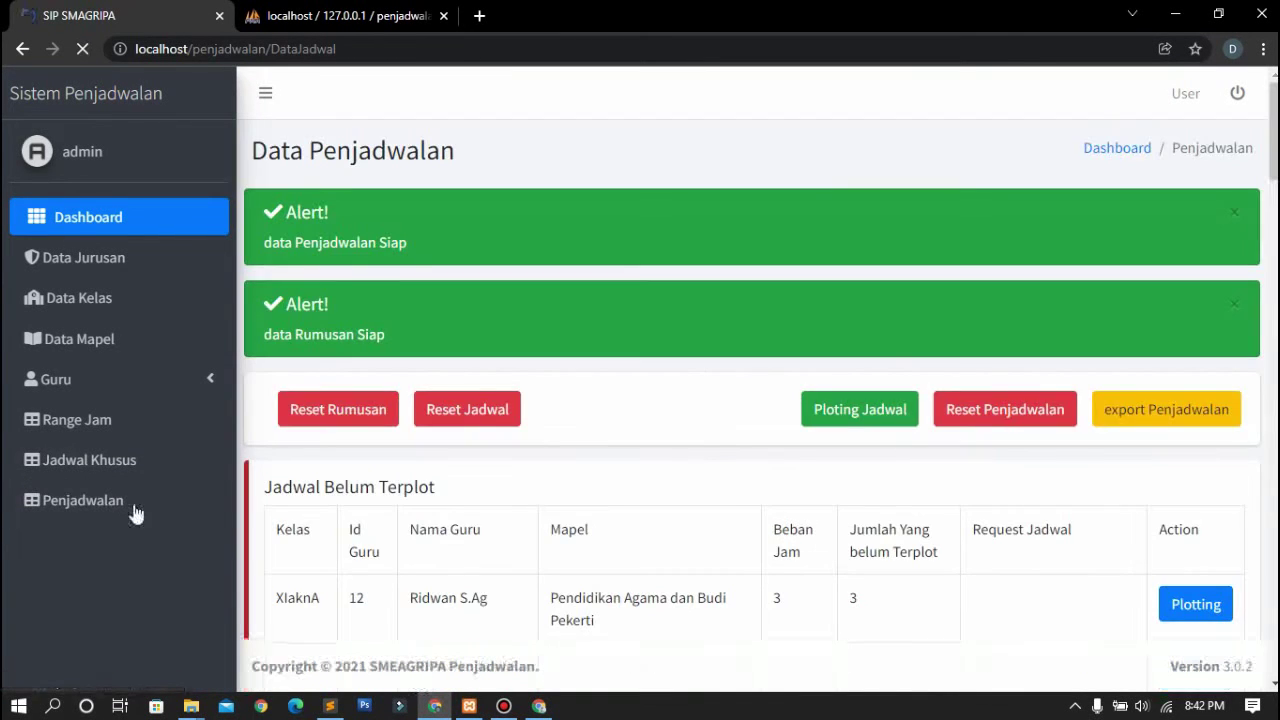
Scroll through the Jadwal Belum Terplot table, panning sideways across its columns
scroll(500, 363, down, 1)
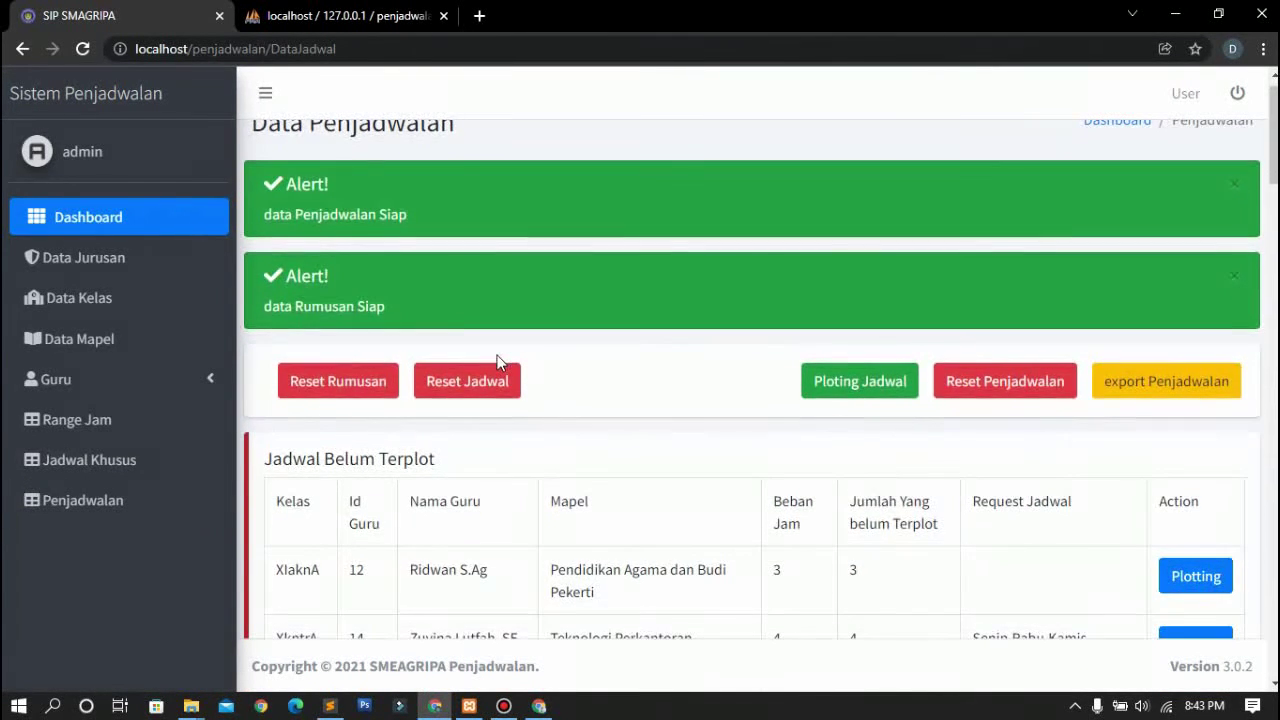
scroll(500, 363, down, 2)
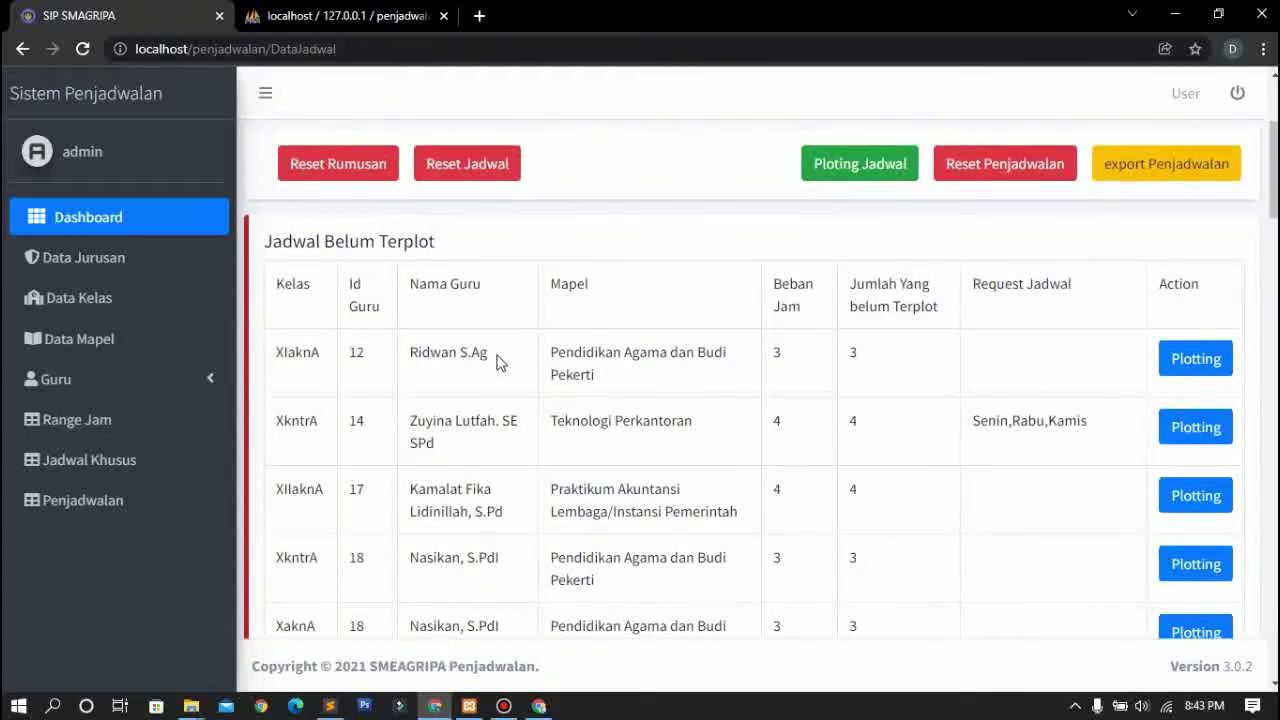
scroll(500, 363, down, 3)
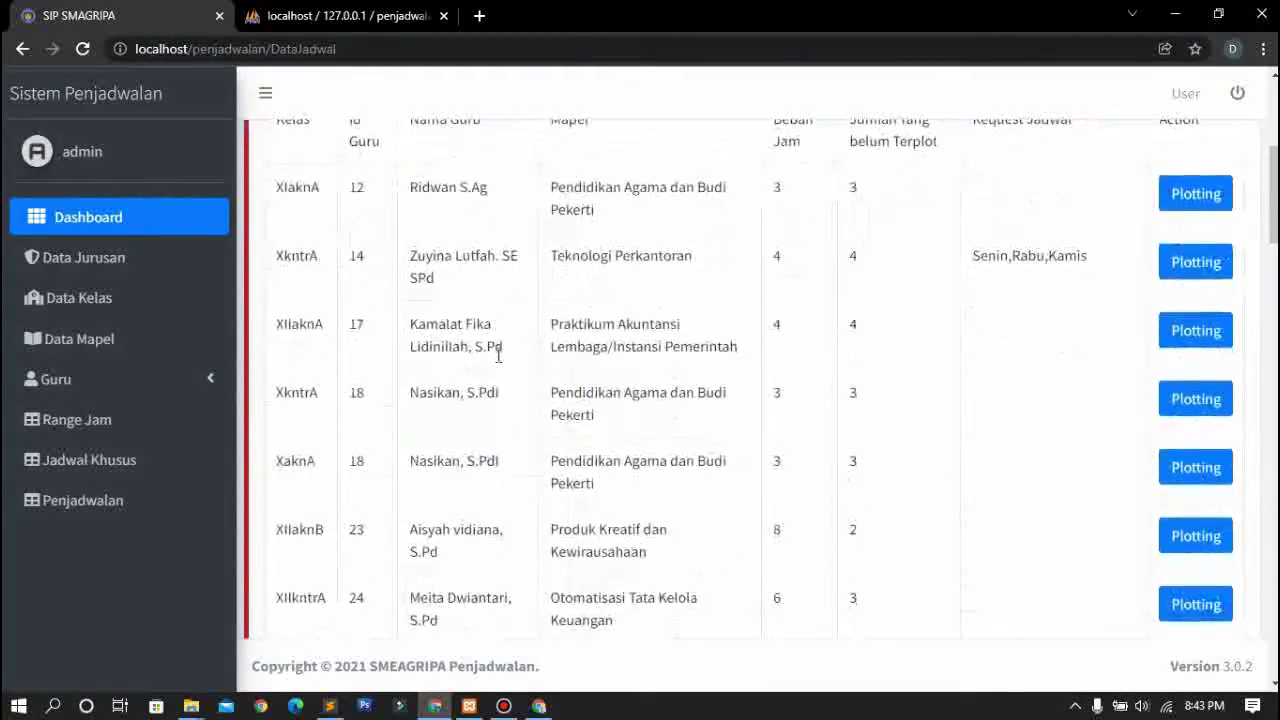
scroll(500, 363, down, 10)
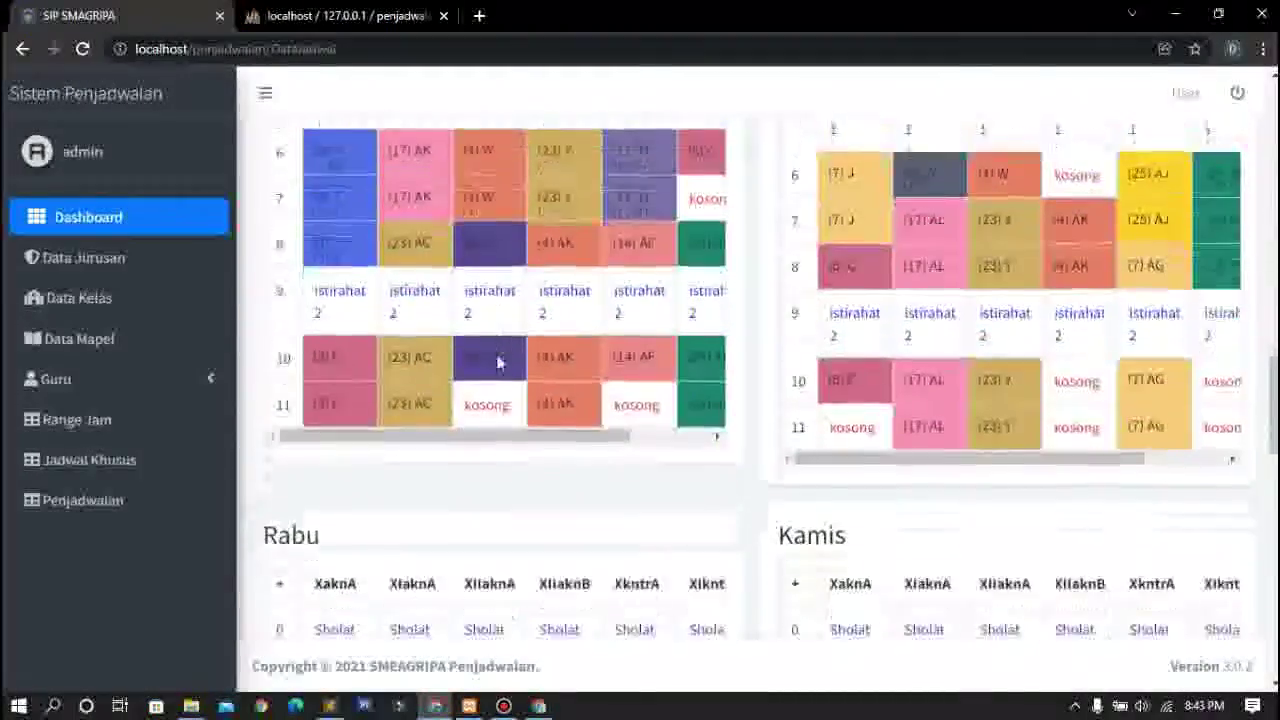
scroll(497, 355, up, 3)
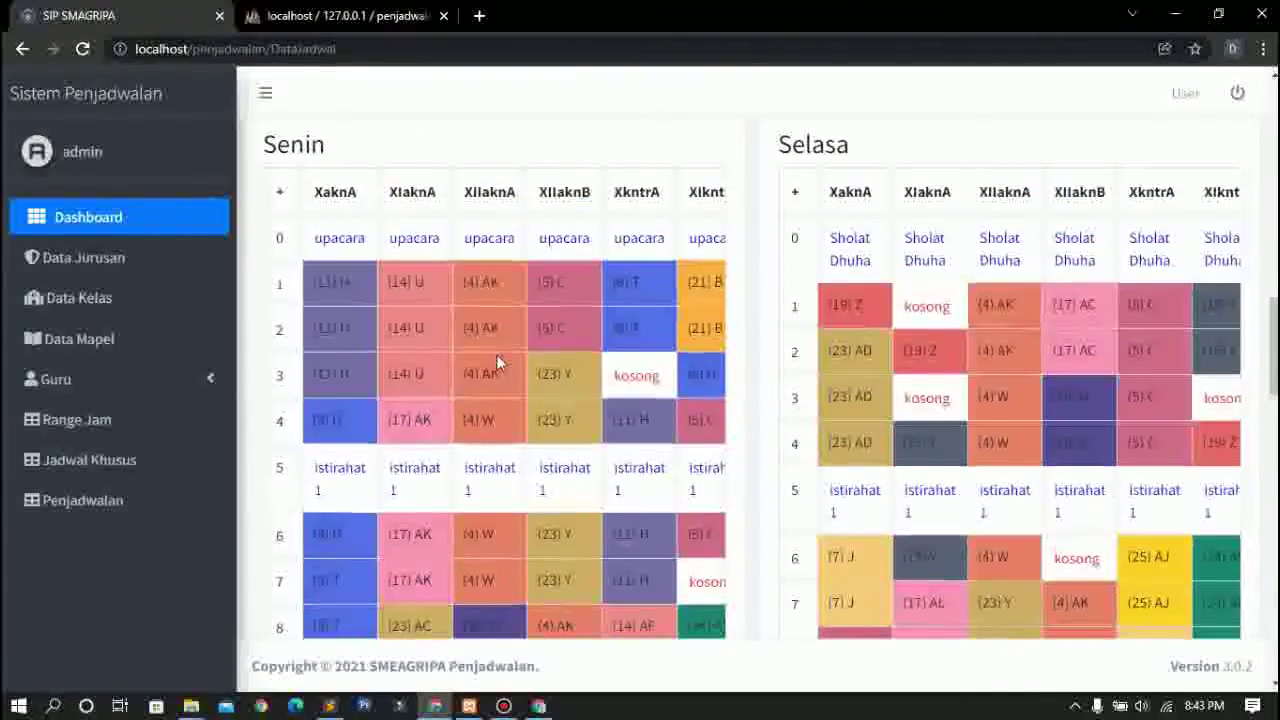
scroll(497, 362, right, 1)
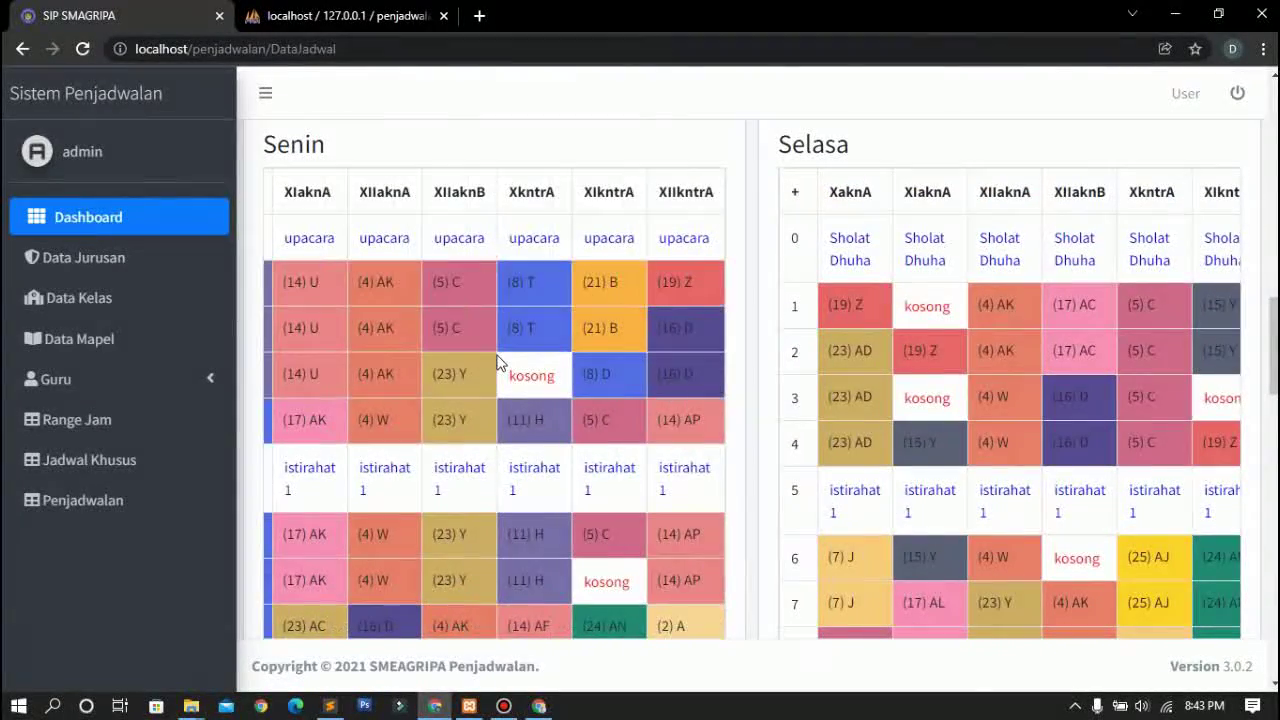
scroll(497, 362, left, 2)
scroll(496, 354, right, 2)
scroll(1090, 303, right, 1)
scroll(1090, 303, left, 1)
scroll(1107, 310, right, 2)
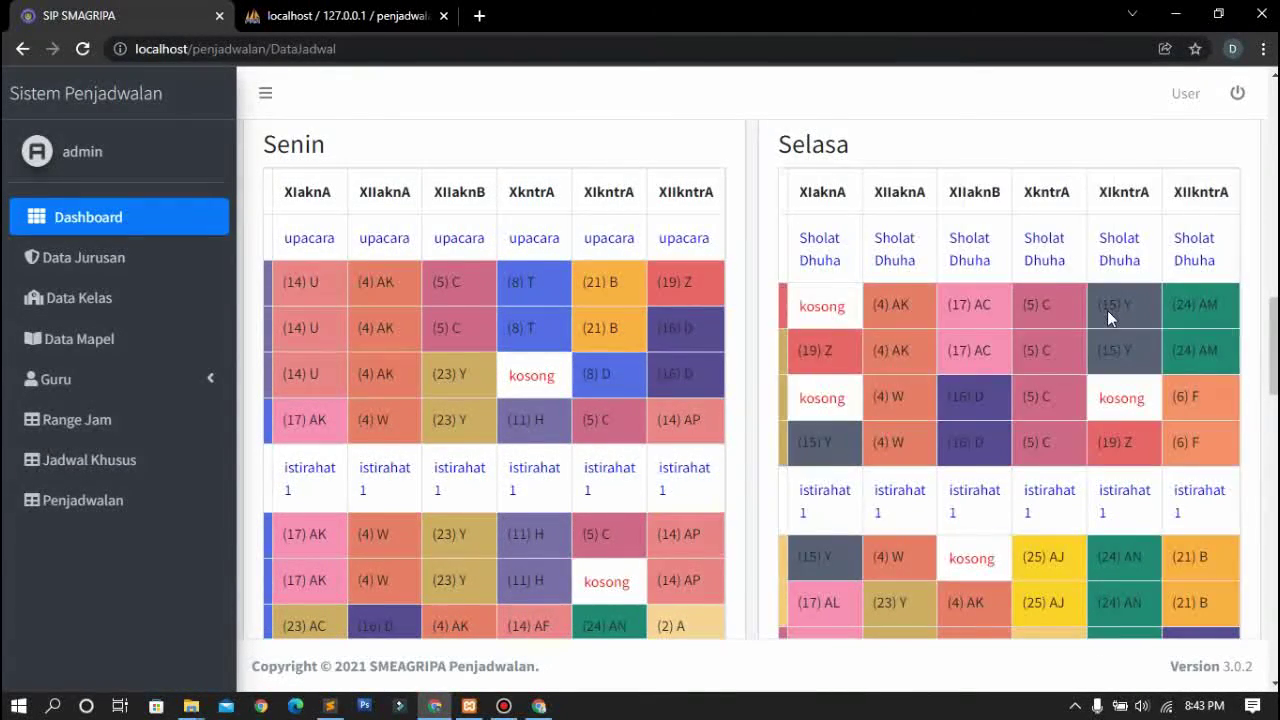
Scroll down the Senin–Sabtu timetable grids with their kosong slots, then back up
scroll(1107, 310, down, 3)
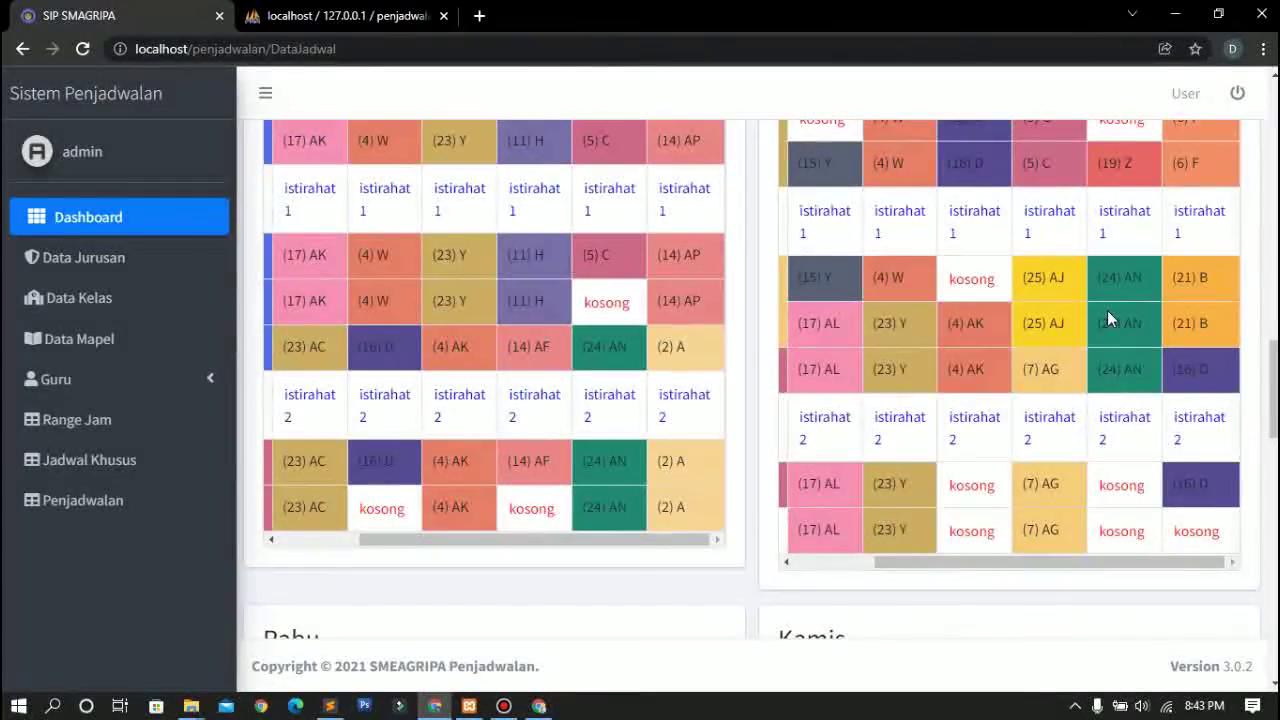
scroll(1107, 317, down, 9)
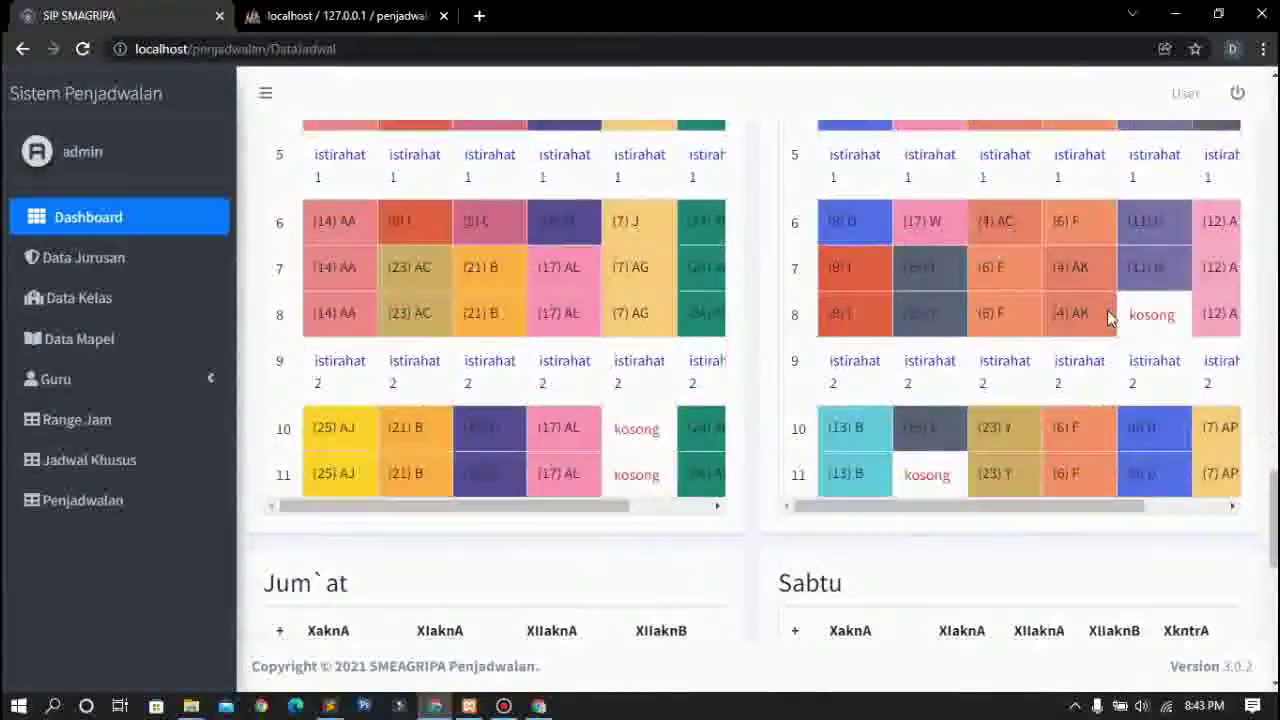
scroll(1108, 317, down, 6)
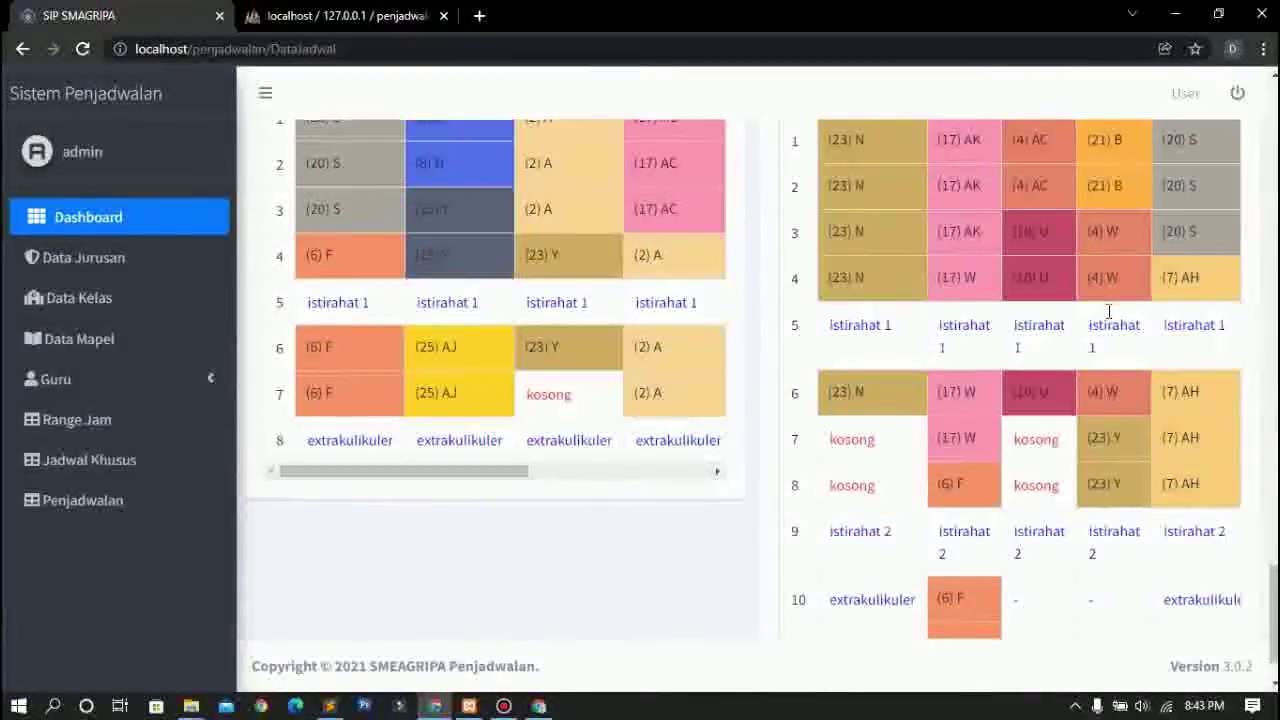
scroll(1108, 312, up, 1)
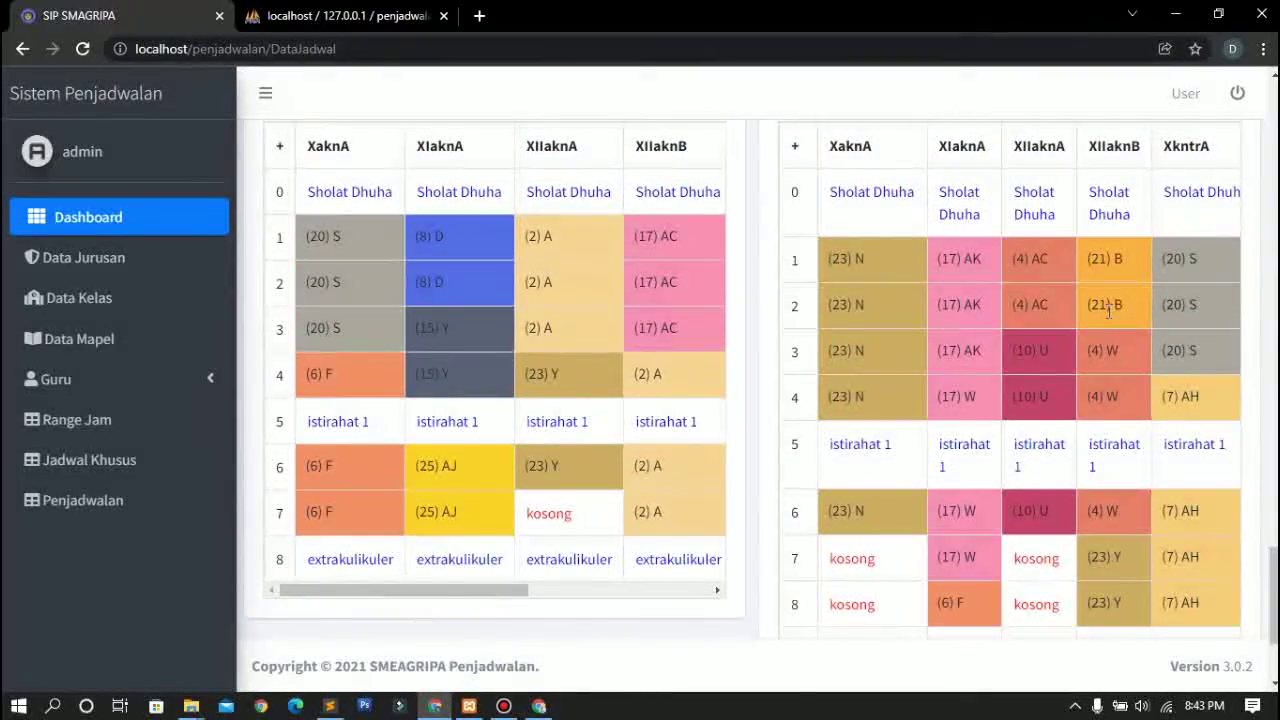
scroll(1108, 312, up, 7)
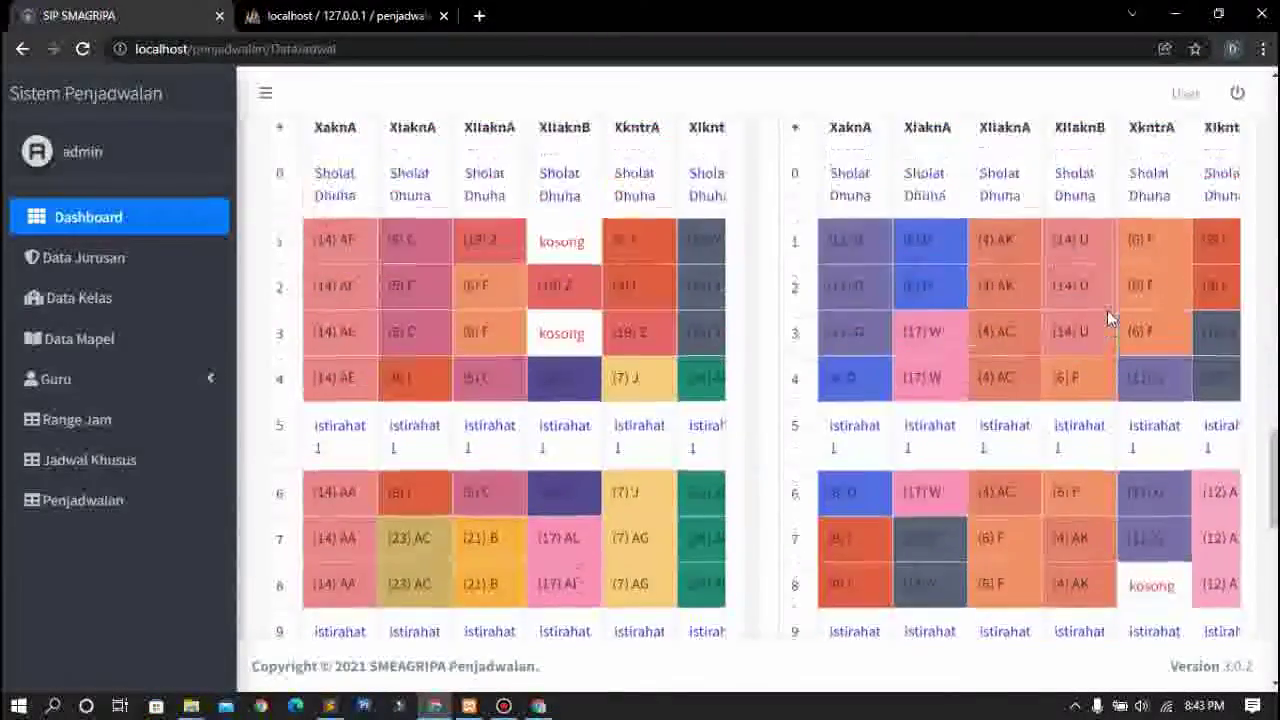
scroll(1107, 317, up, 2)
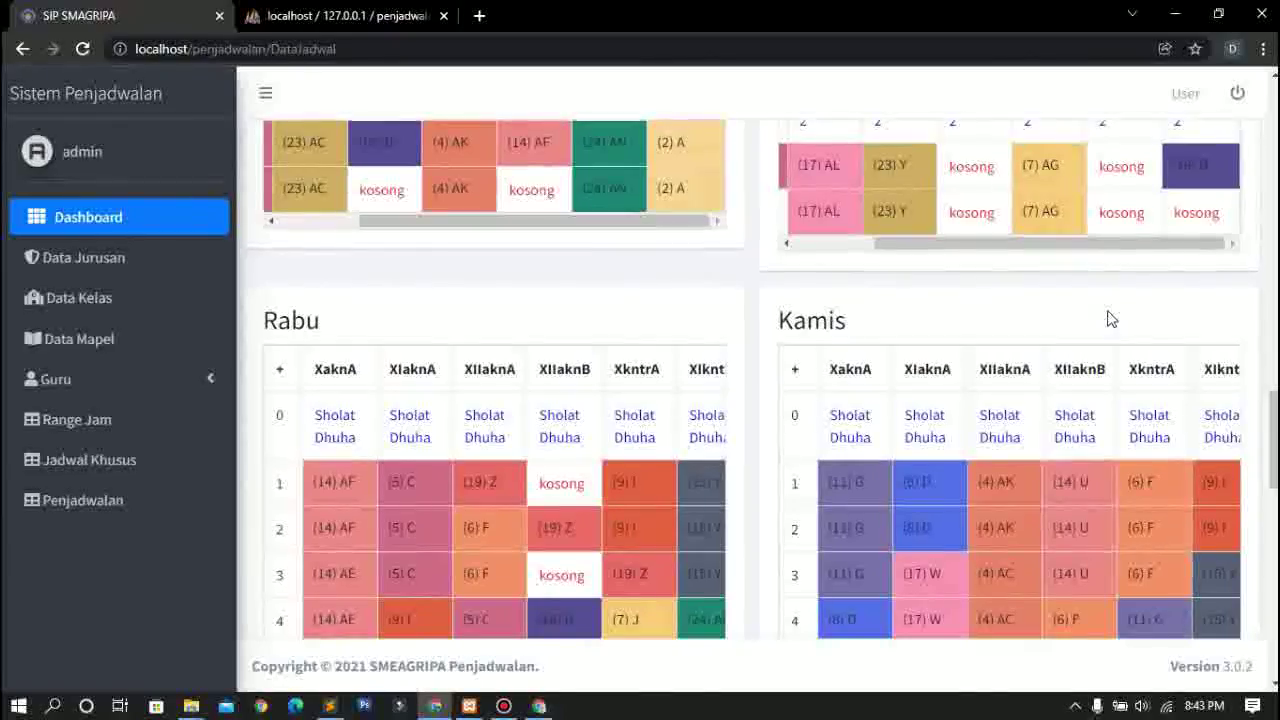
scroll(1107, 318, up, 6)
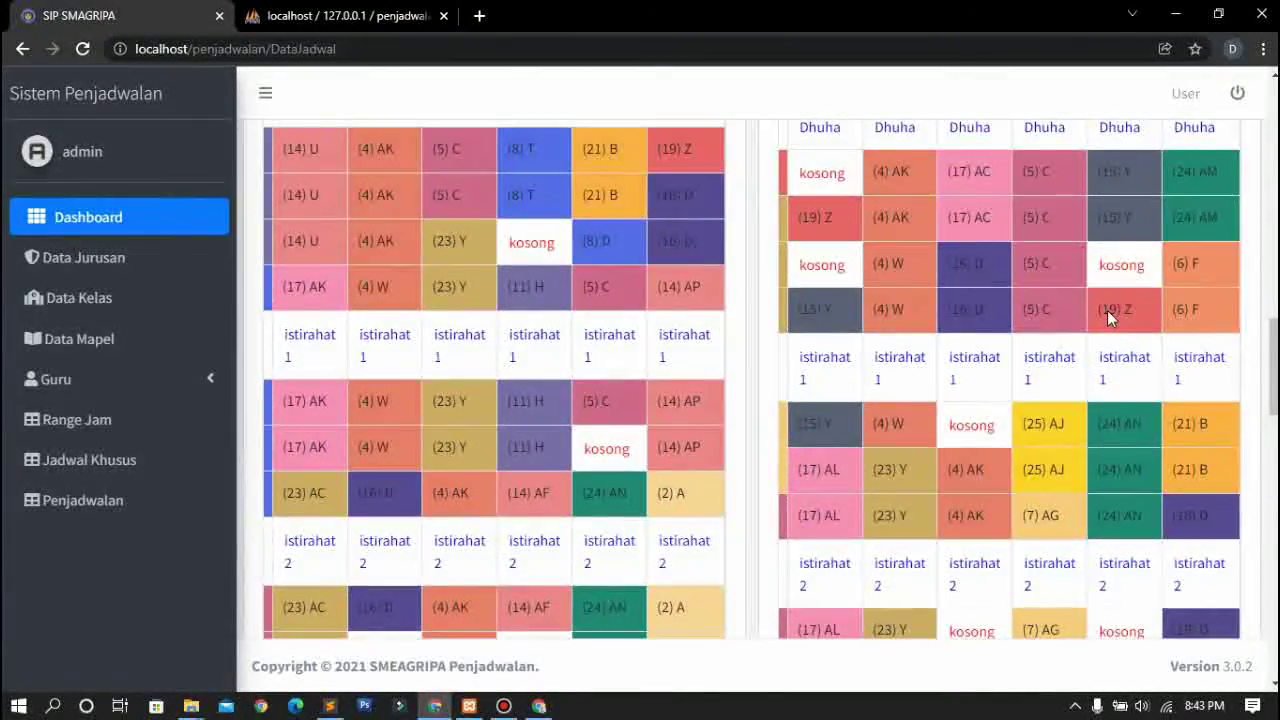
scroll(1107, 317, up, 2)
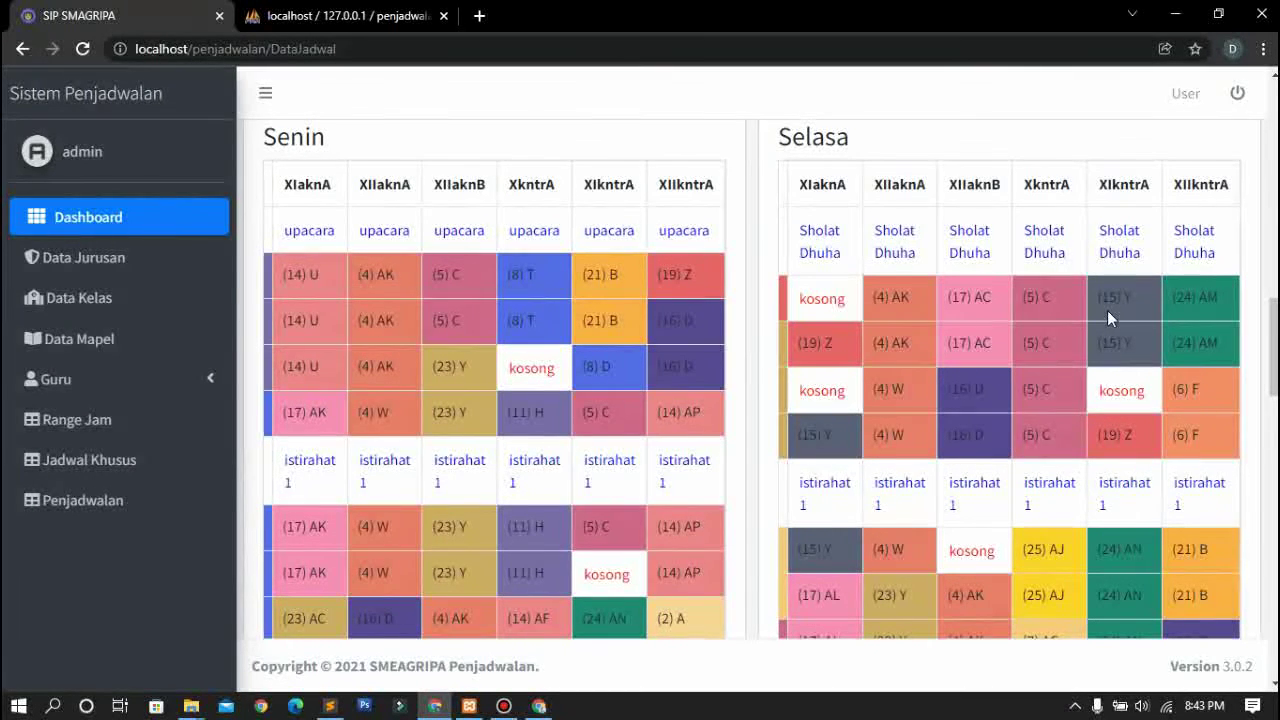